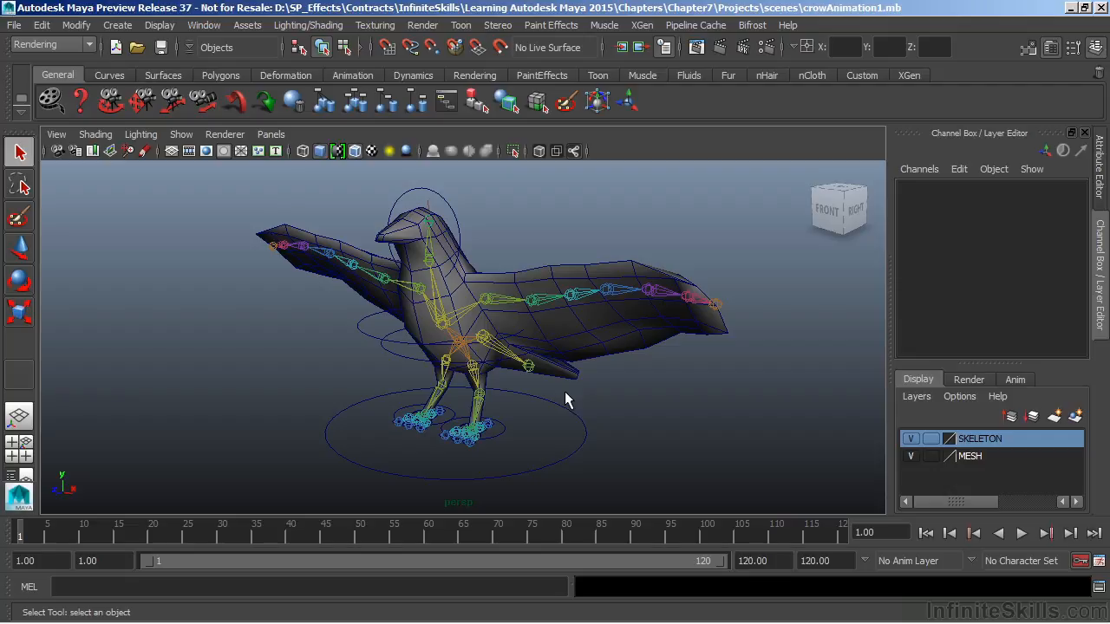
Step: Select the crow's body control and key its Translate and Rotate X, Y and Z channels at frame 1
left_click(409, 362)
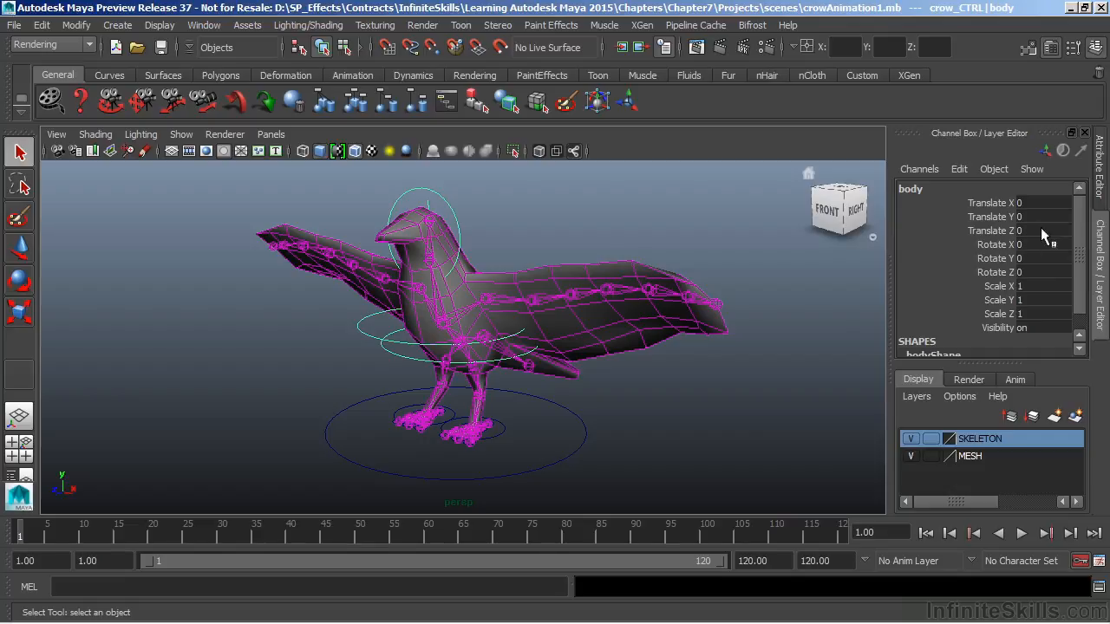
left_click_drag(1083, 231, 1085, 260)
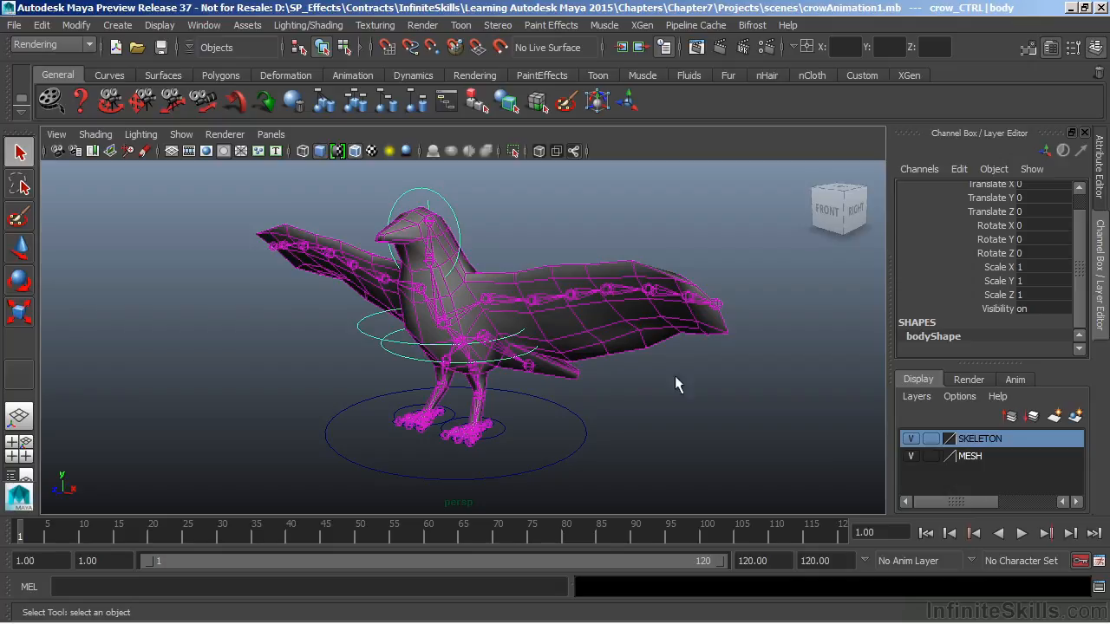
scroll(1084, 212, "up", 1)
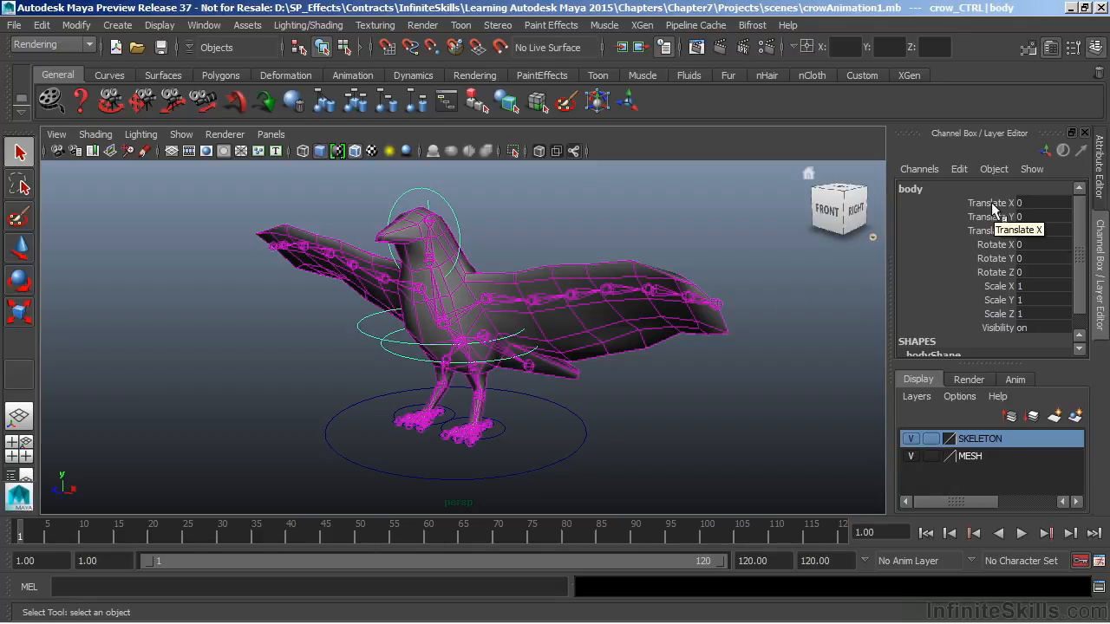
left_click_drag(993, 208, 1008, 276)
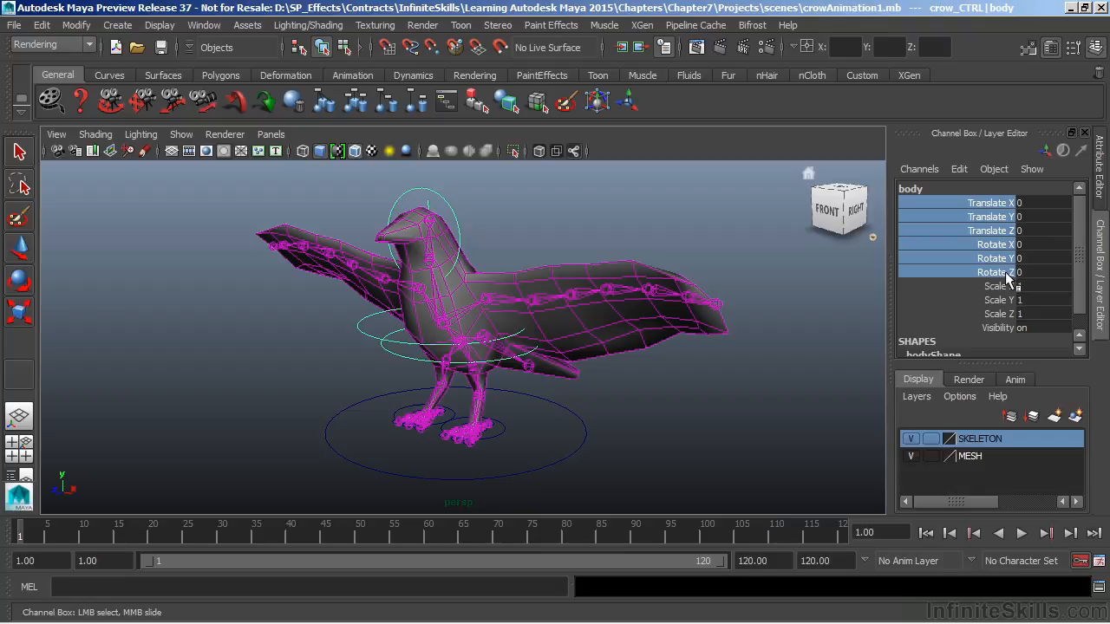
right_click(980, 234)
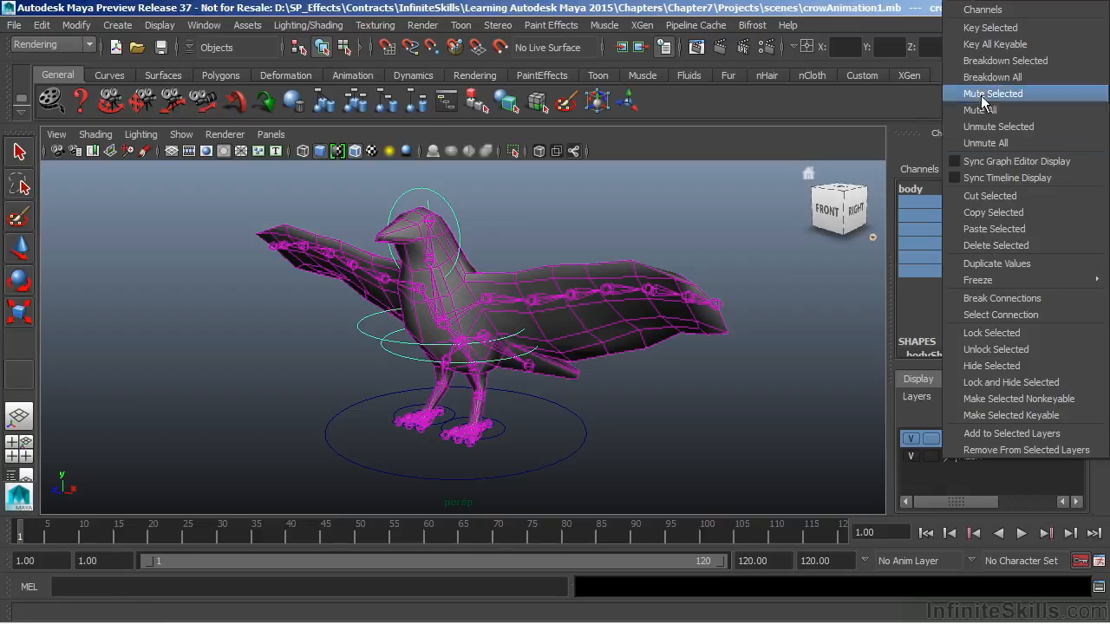
left_click(979, 29)
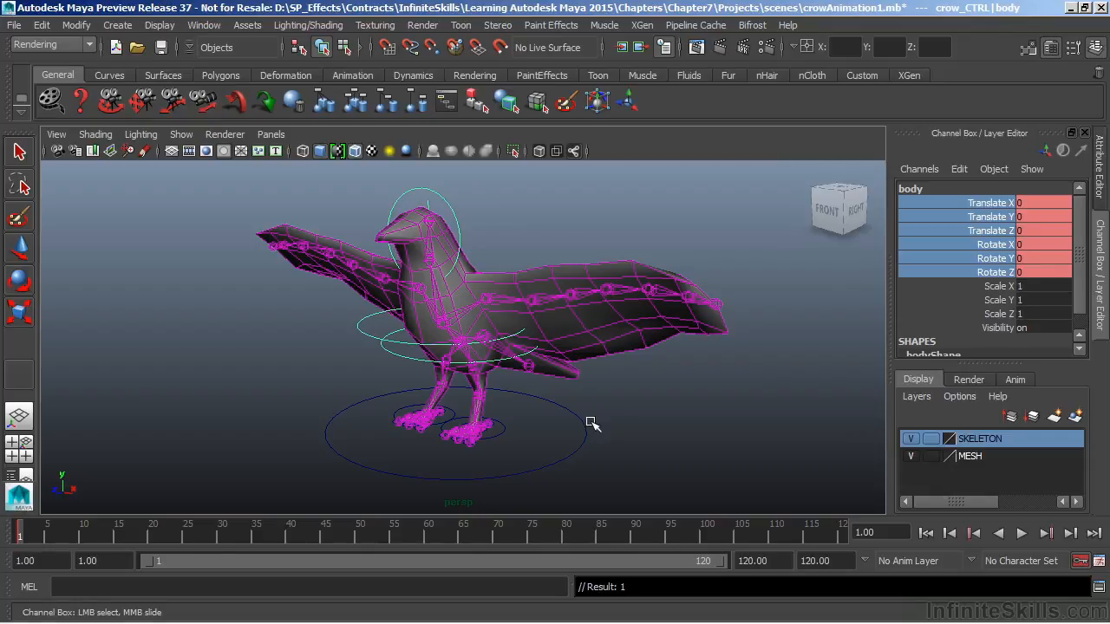
Step: At frame 30, lower the body control to Translate Y about -0.782 and move it forward to Translate Z about 1.343
key("g")
key("w")
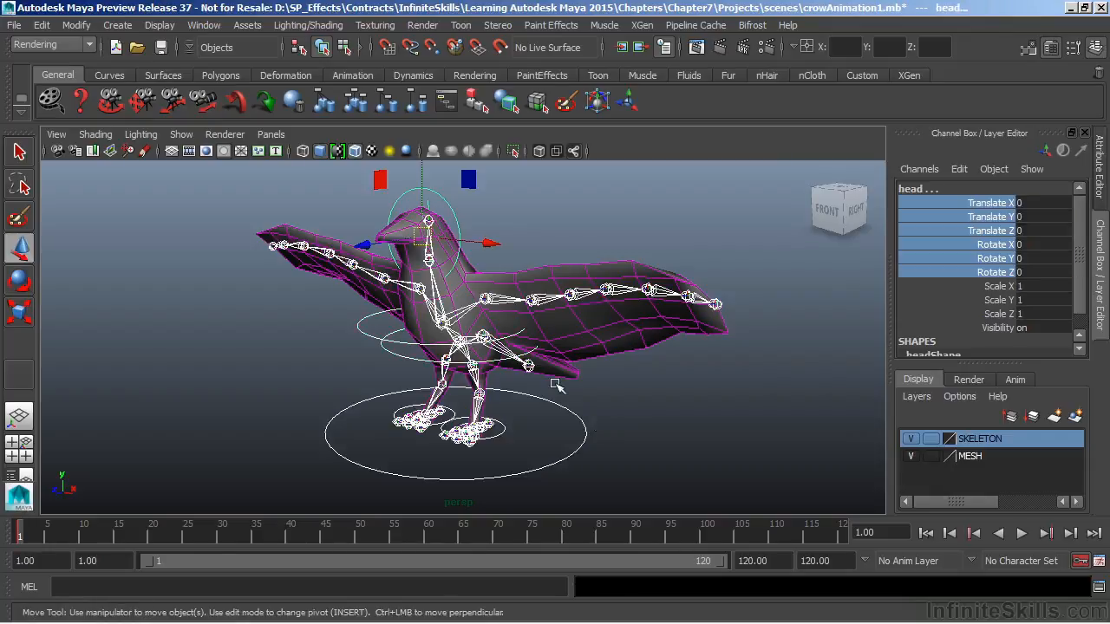
key("ctrl+z")
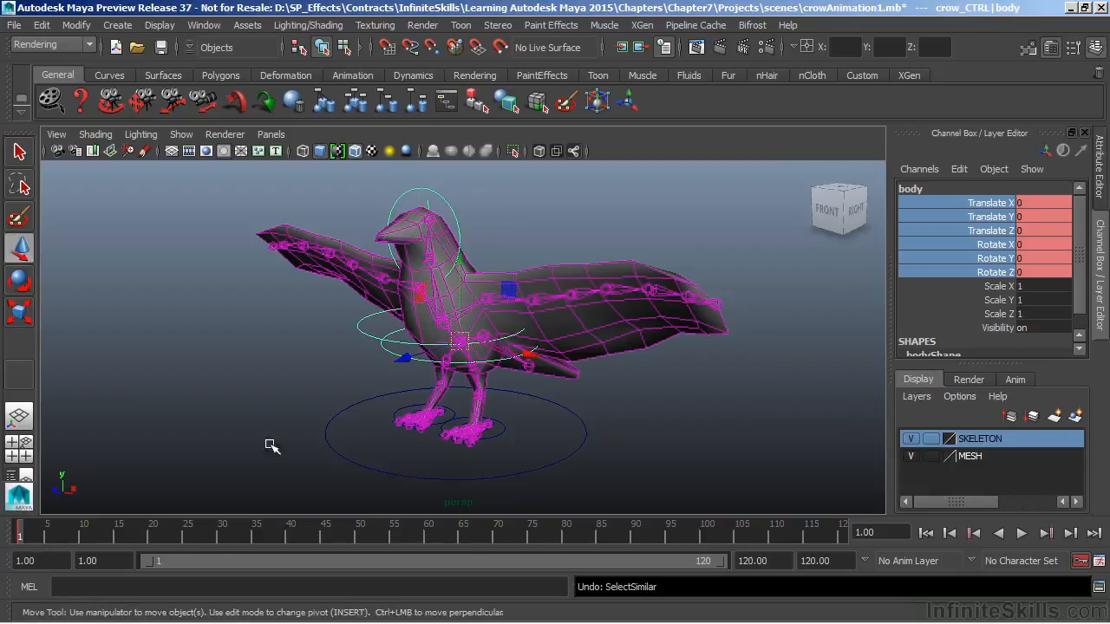
left_click(215, 531)
left_click_drag(460, 258, 461, 274)
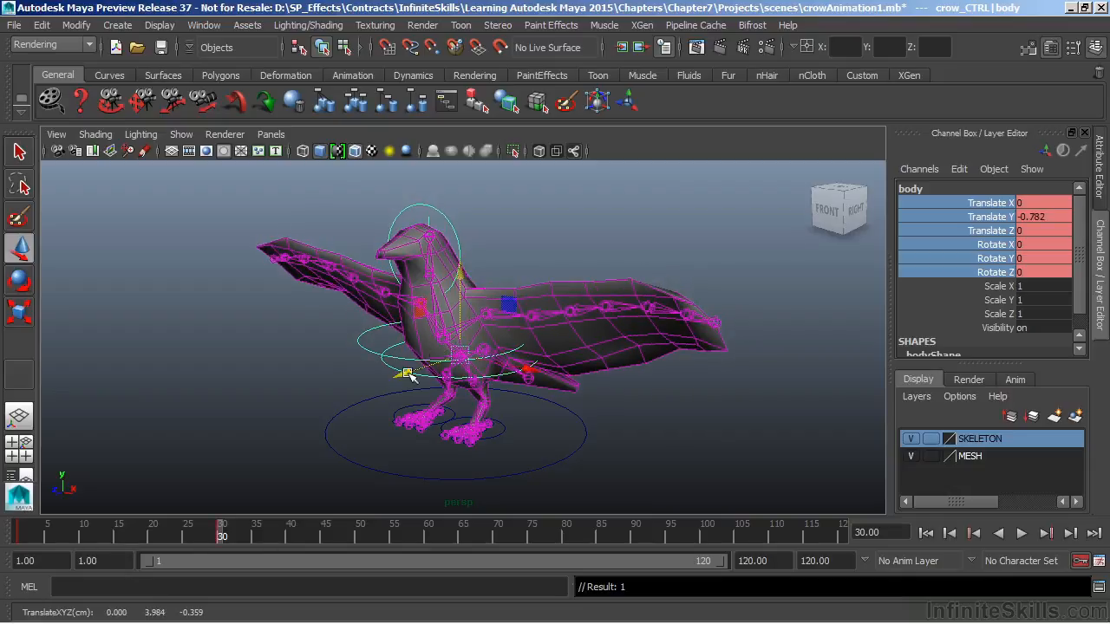
left_click_drag(404, 375, 386, 385)
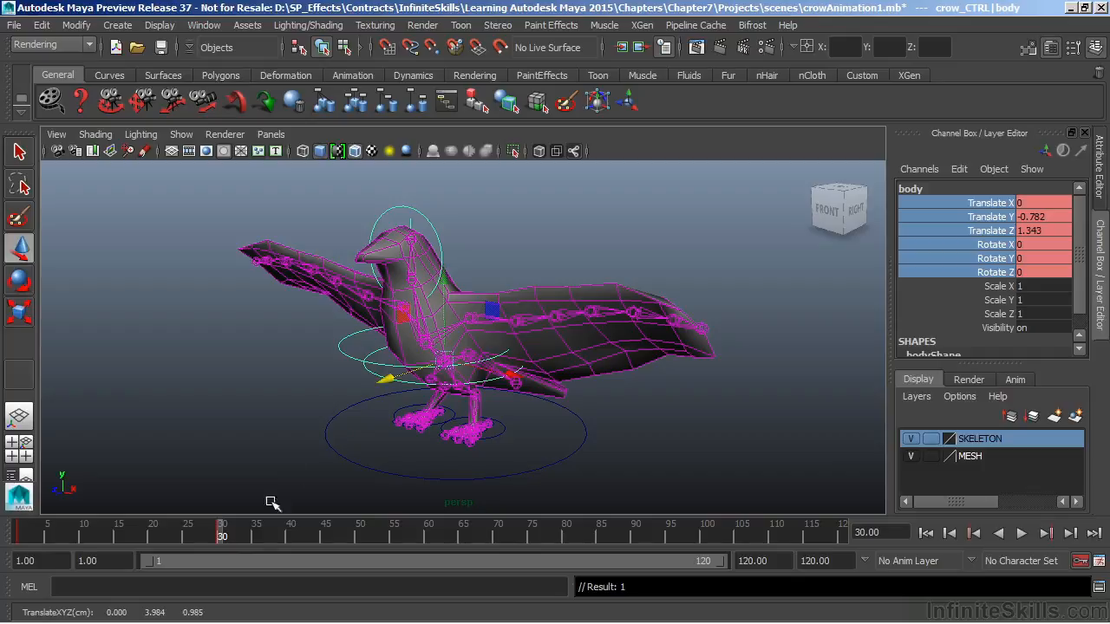
Step: At frame 60, pose the body at about Translate Y -0.274, Translate Z 2.847 and Rotate X 20.378, and review the motion
key("alt+v")
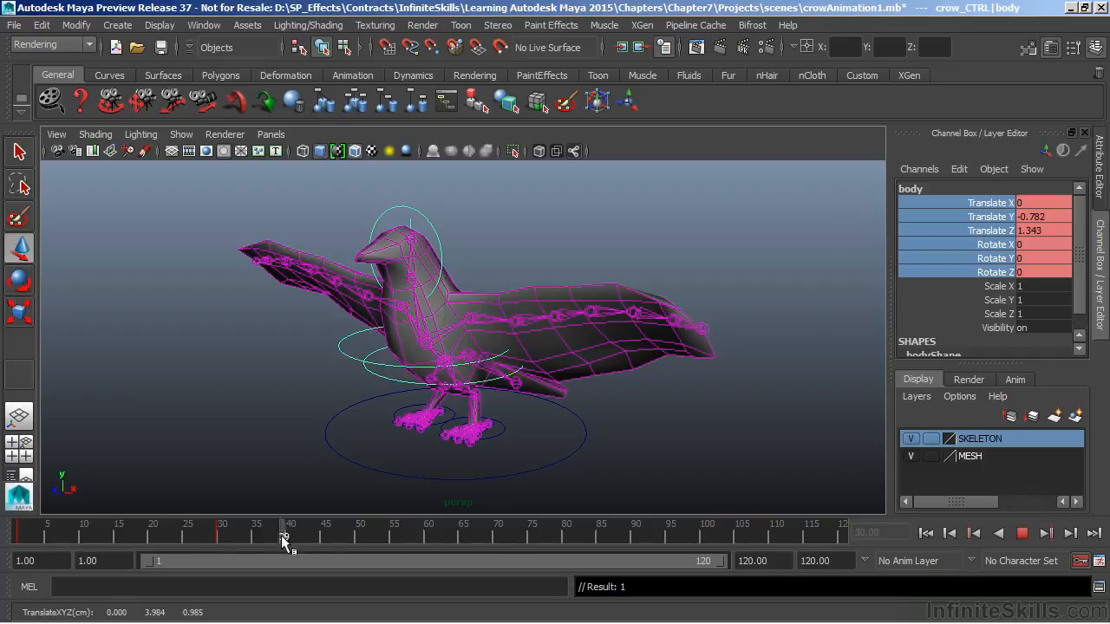
key("alt+v")
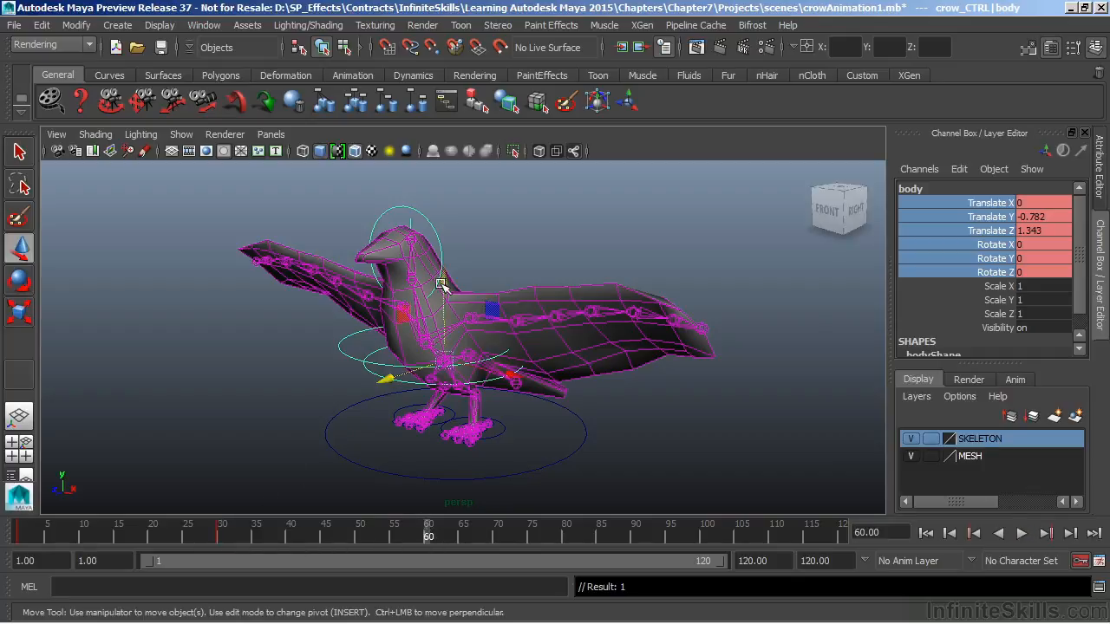
left_click_drag(440, 286, 416, 279)
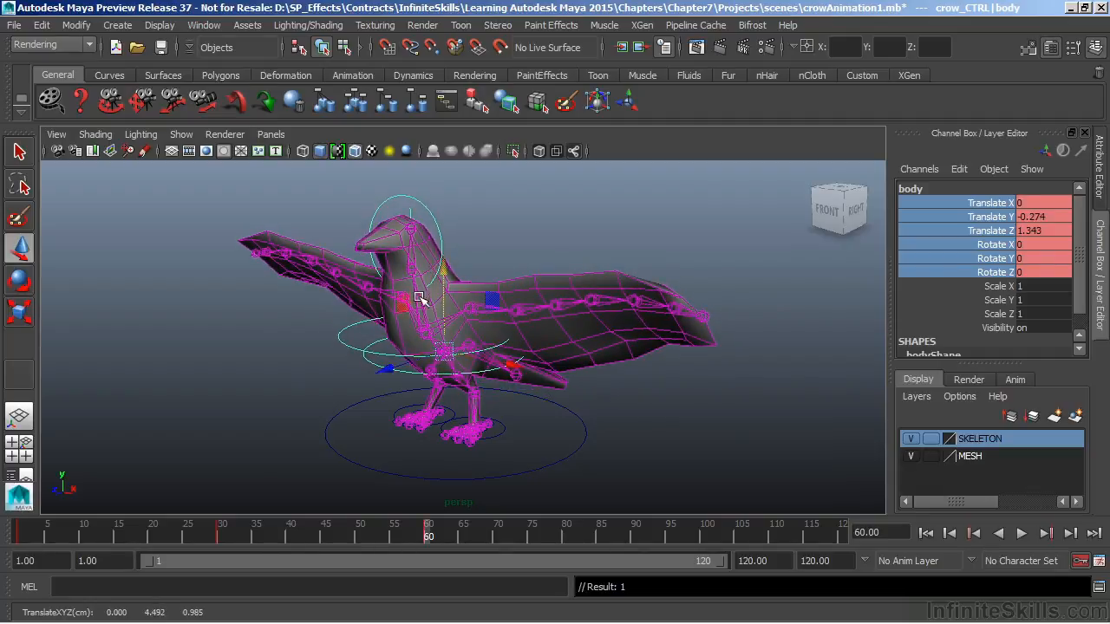
left_click_drag(408, 348, 367, 379)
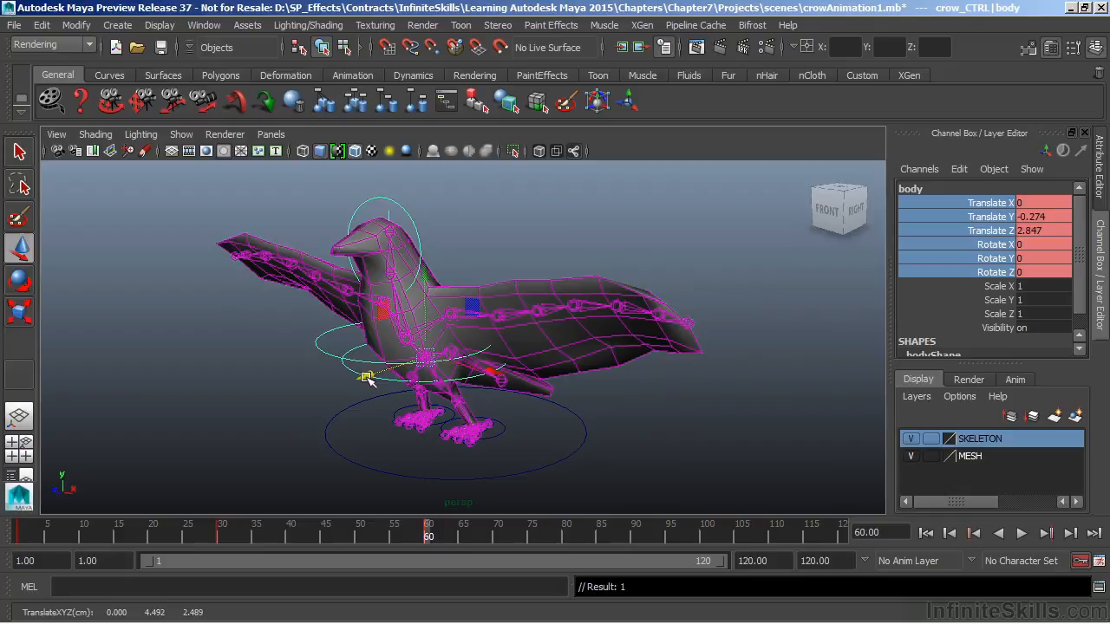
key("e")
left_click_drag(367, 376, 375, 368)
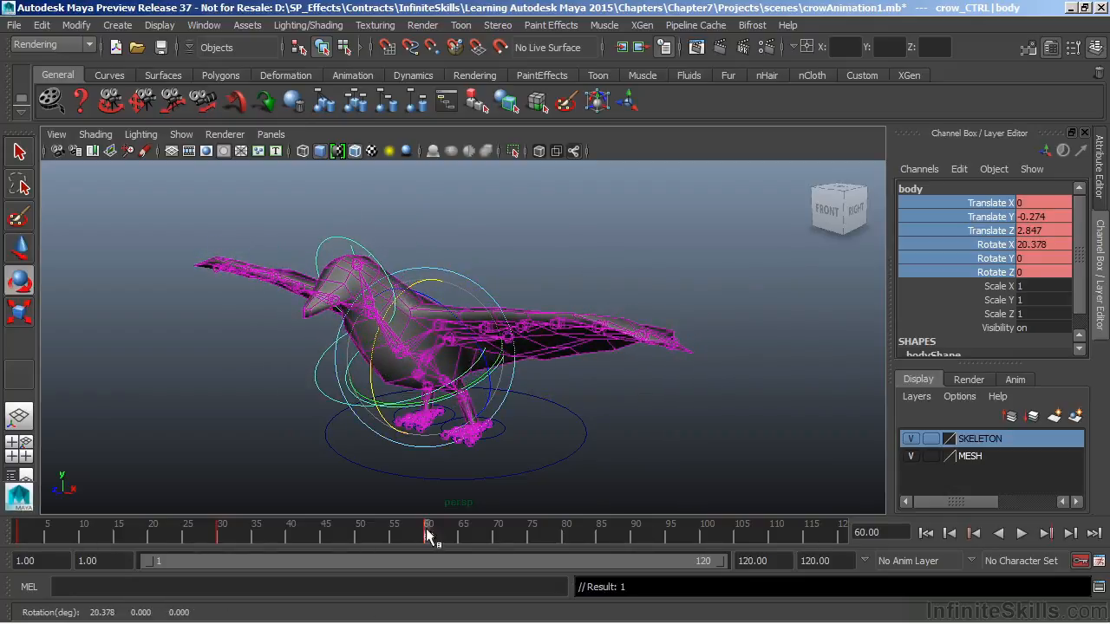
key("alt+v")
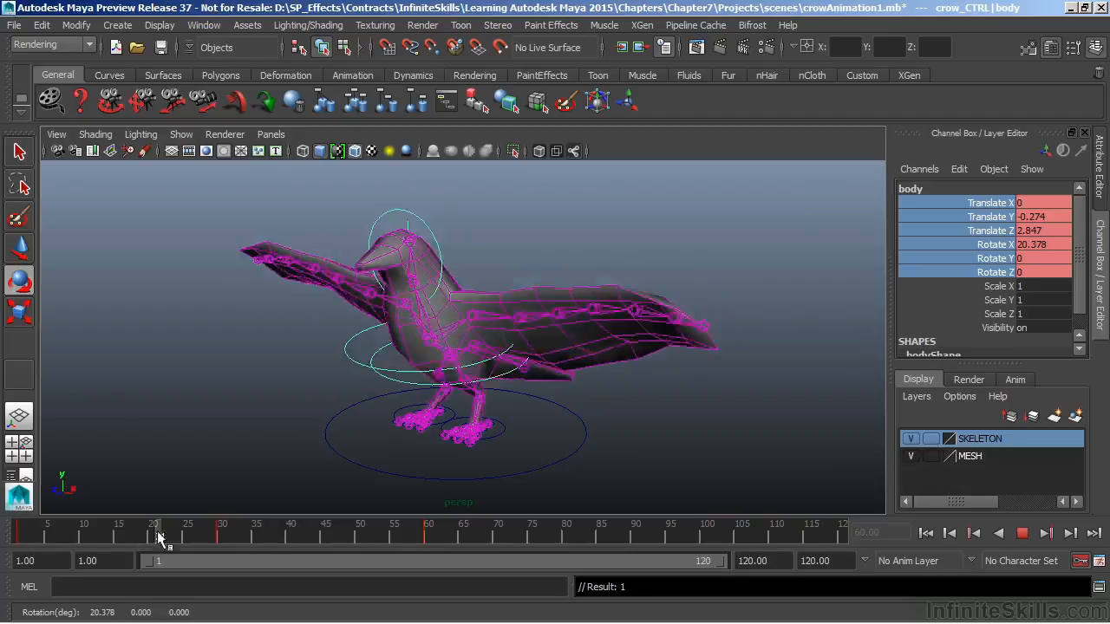
left_click_drag(285, 547, 422, 607)
Step: Select the crow_CTRL ground circle, try moving the whole crow upward, and undo the move
left_click(560, 461)
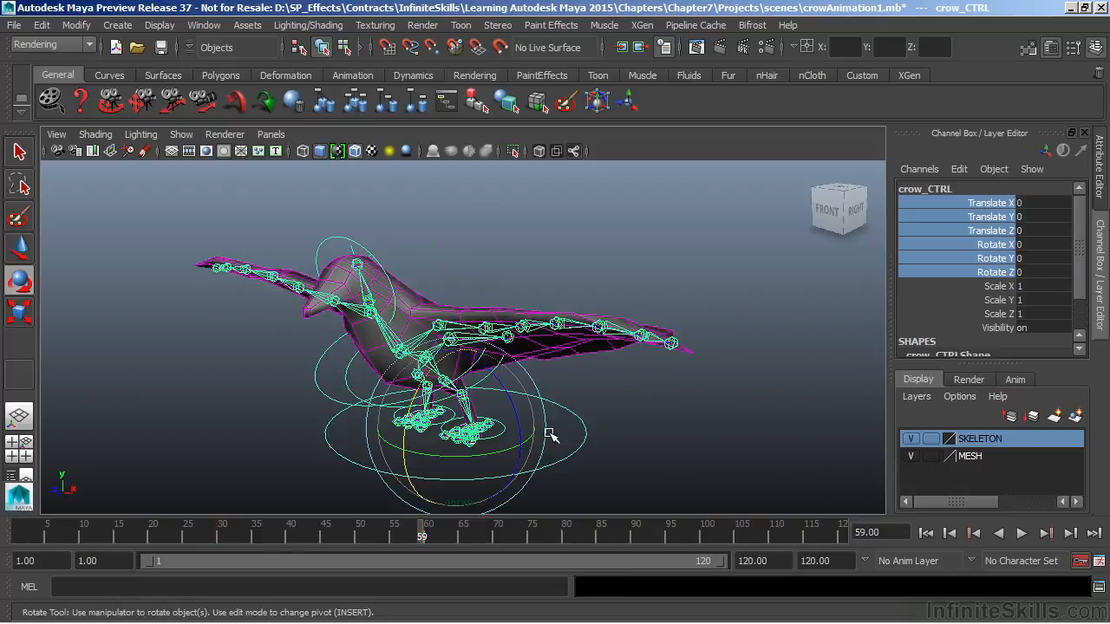
key("w")
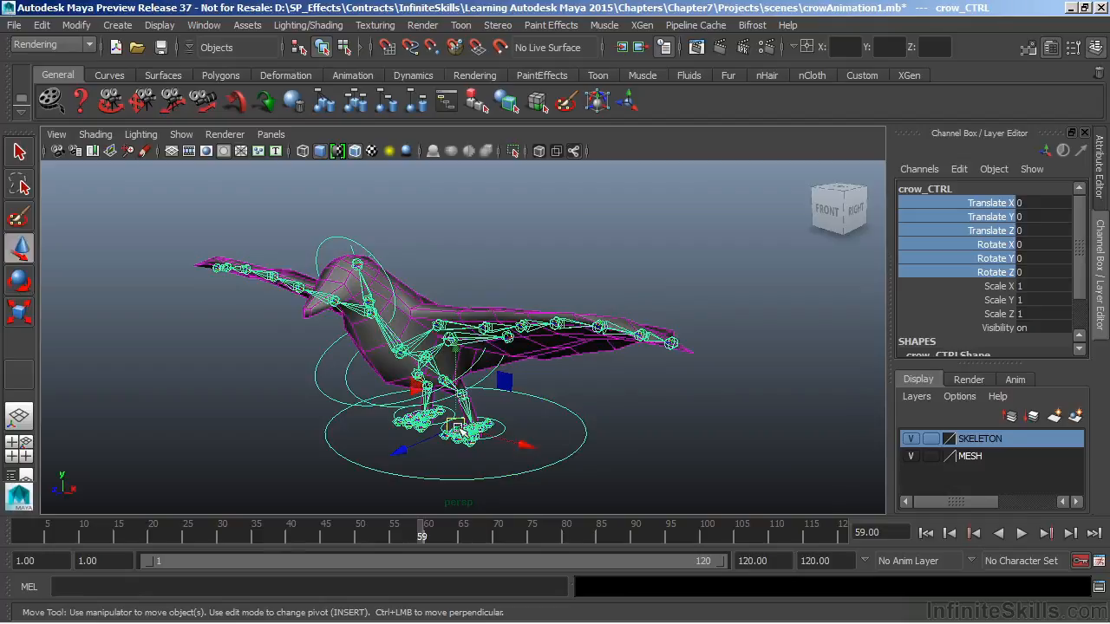
left_click_drag(456, 429, 453, 363)
key("ctrl+z")
key("ctrl+z")
key("ctrl+z")
key("ctrl+z")
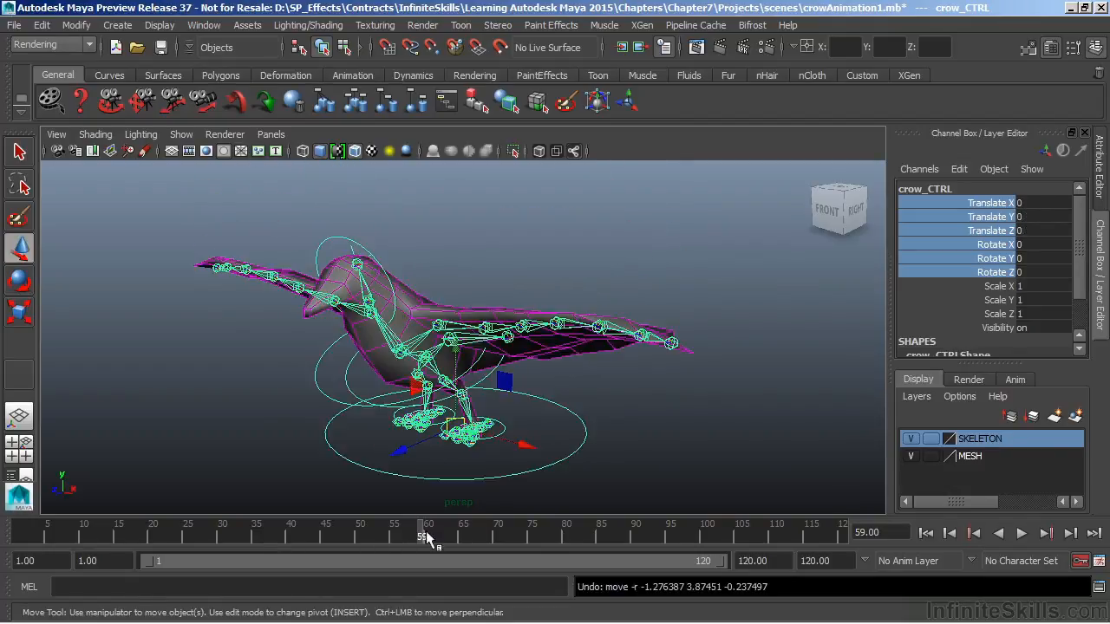
Step: Key the Translate and Rotate channels of crow_CTRL at frame 1
left_click_drag(421, 531, 2, 545)
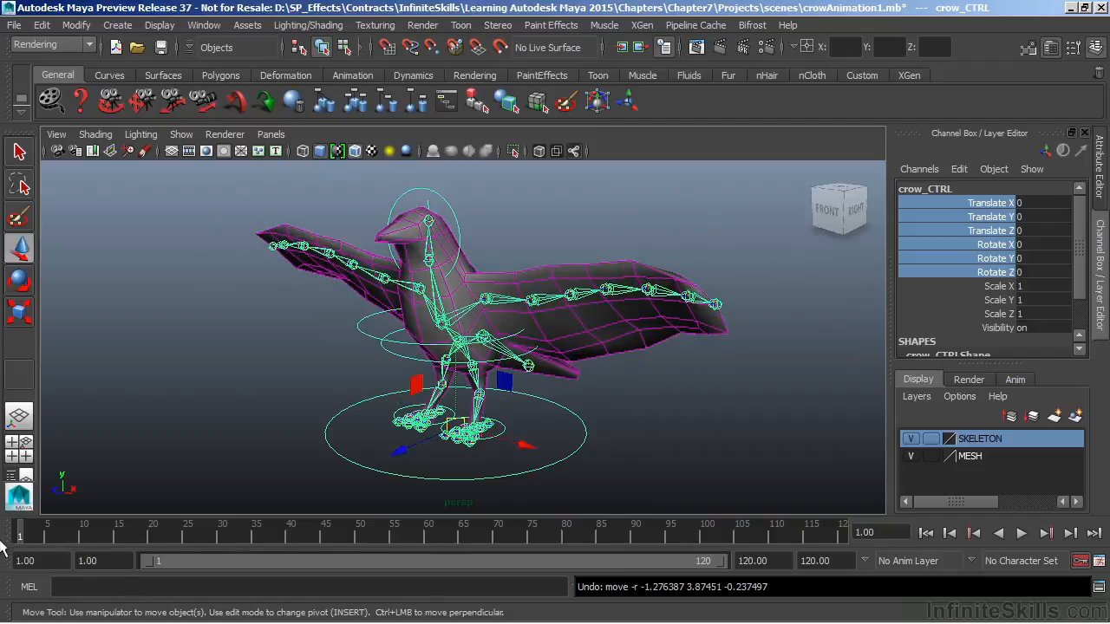
right_click(996, 217)
left_click(977, 66)
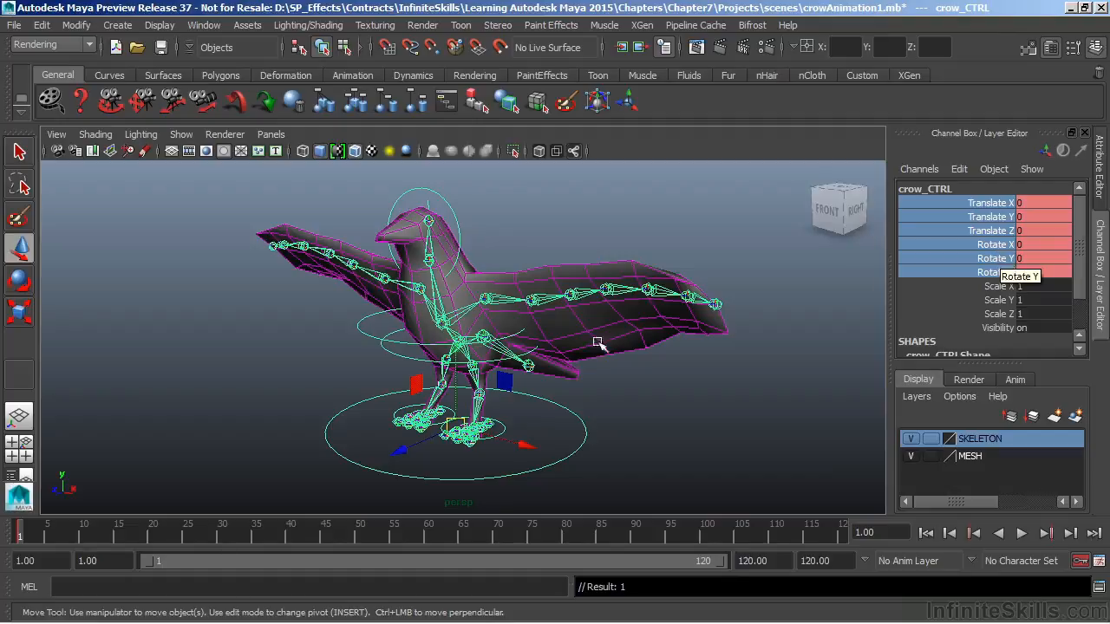
Step: Key the same crow_CTRL Translate and Rotate channels at frame 30 without changing the pose
left_click_drag(213, 538, 221, 542)
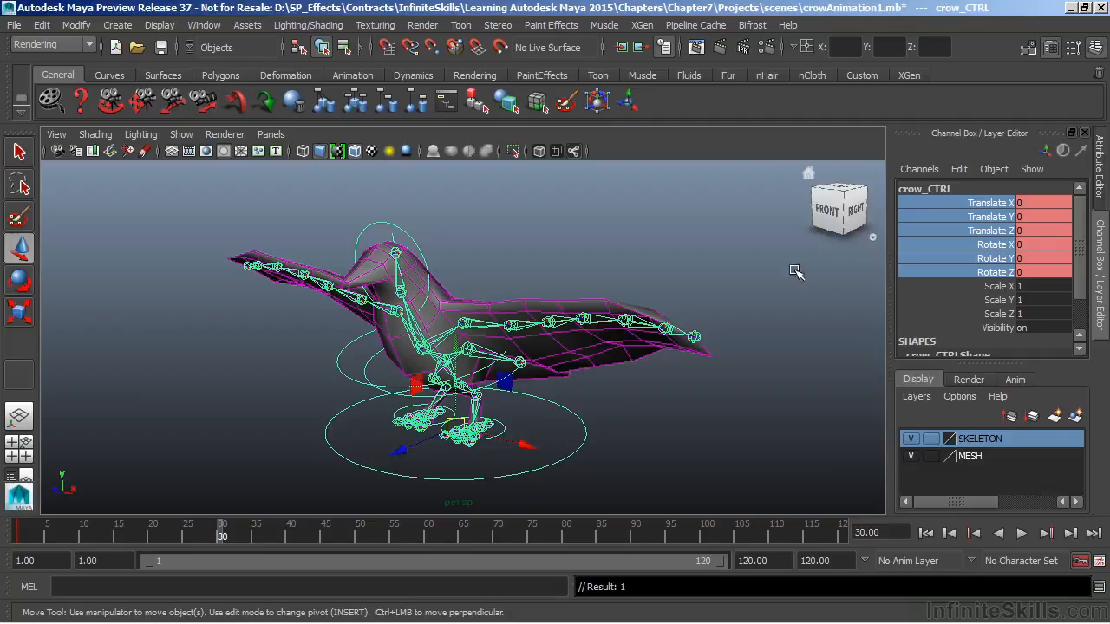
right_click(996, 223)
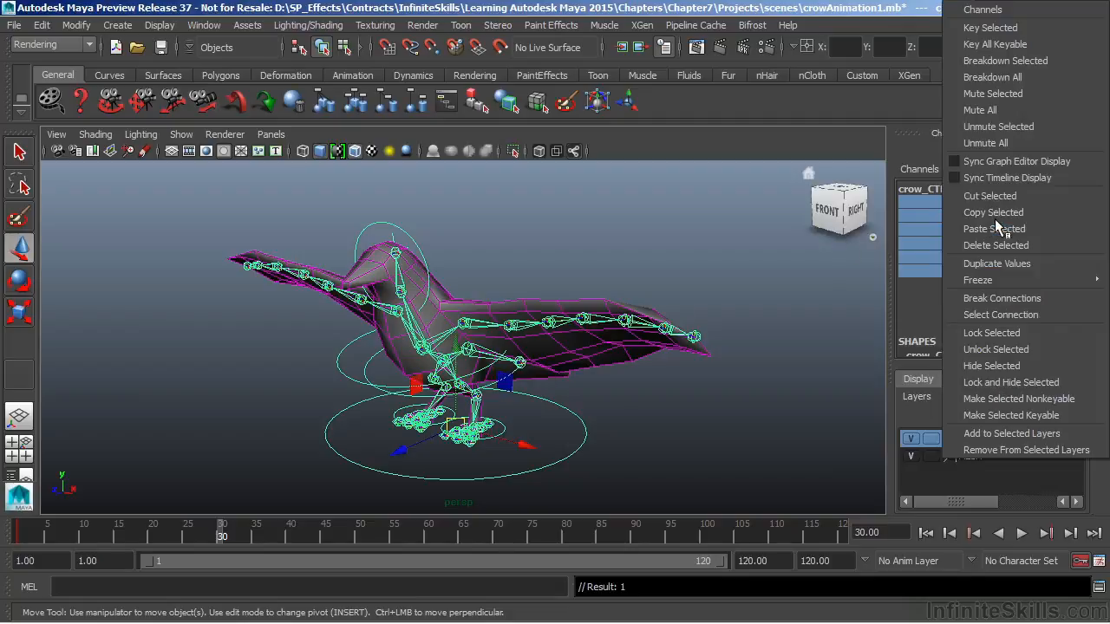
left_click(995, 29)
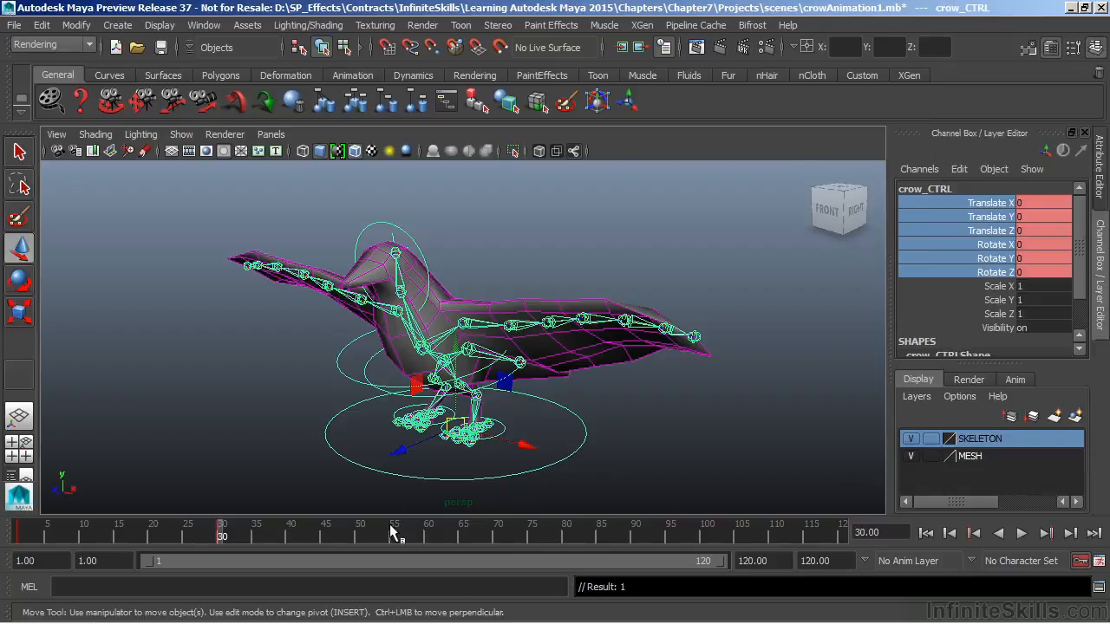
Step: At frame 60, raise crow_CTRL to Translate Y about 0.396, tilt it to Rotate X about 2.434, and key it
key("alt+v")
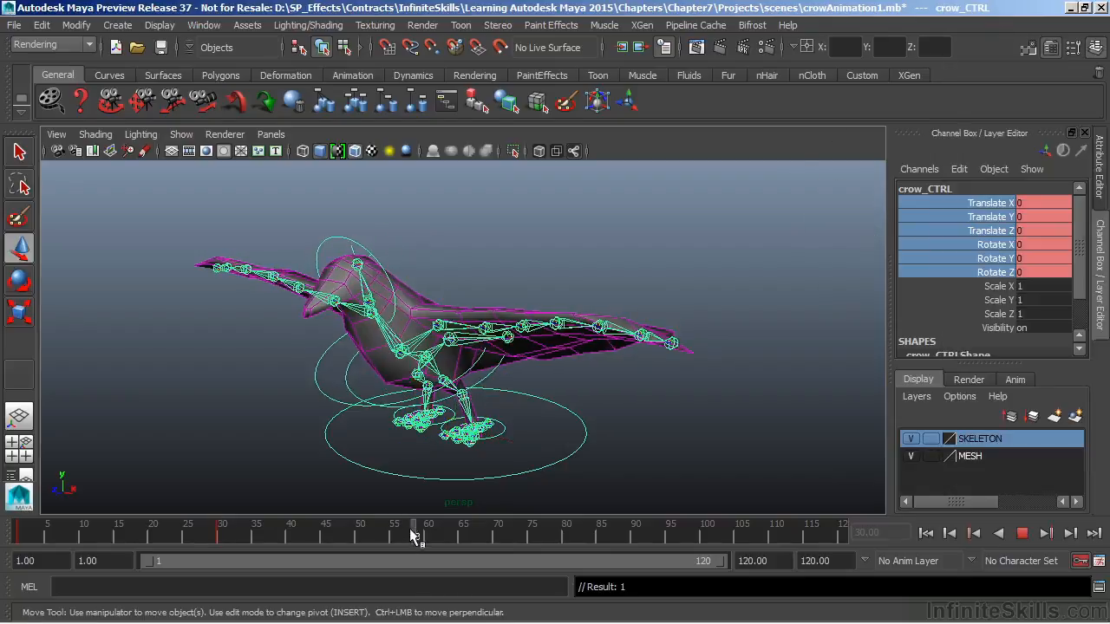
left_click(424, 528)
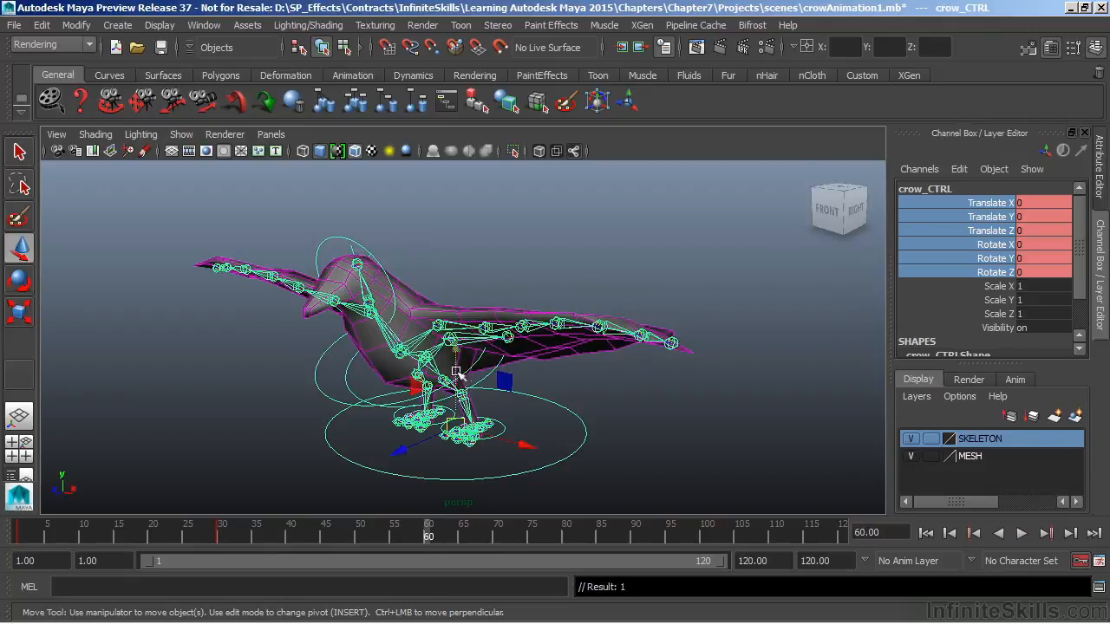
mouse_move(455, 349)
left_mouse_down()
mouse_move(433, 344)
mouse_move(462, 342)
left_mouse_up()
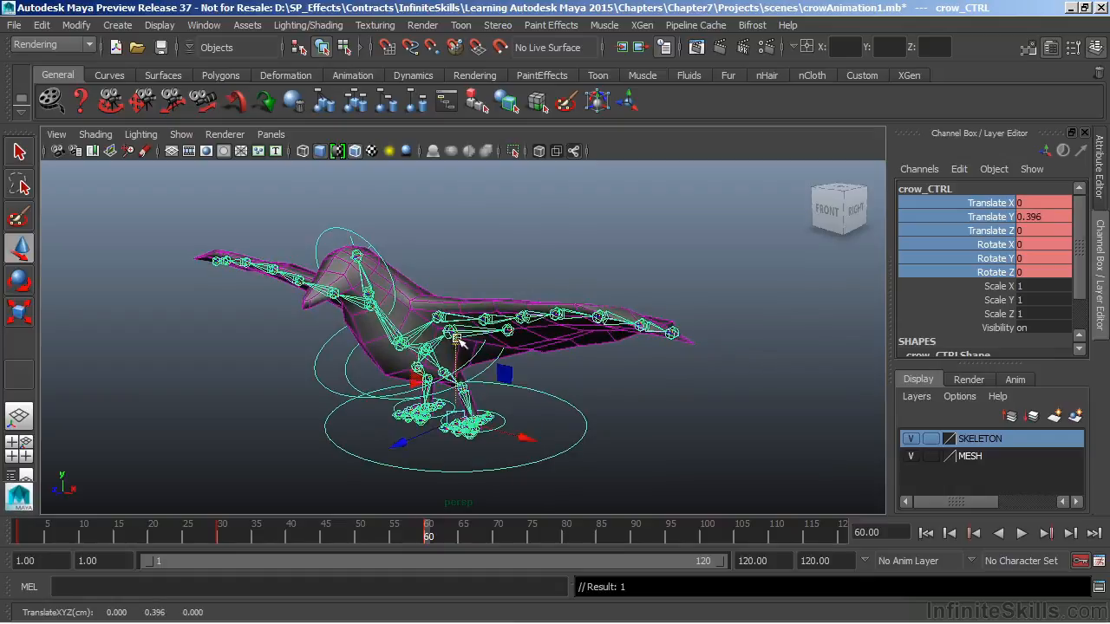
key("e")
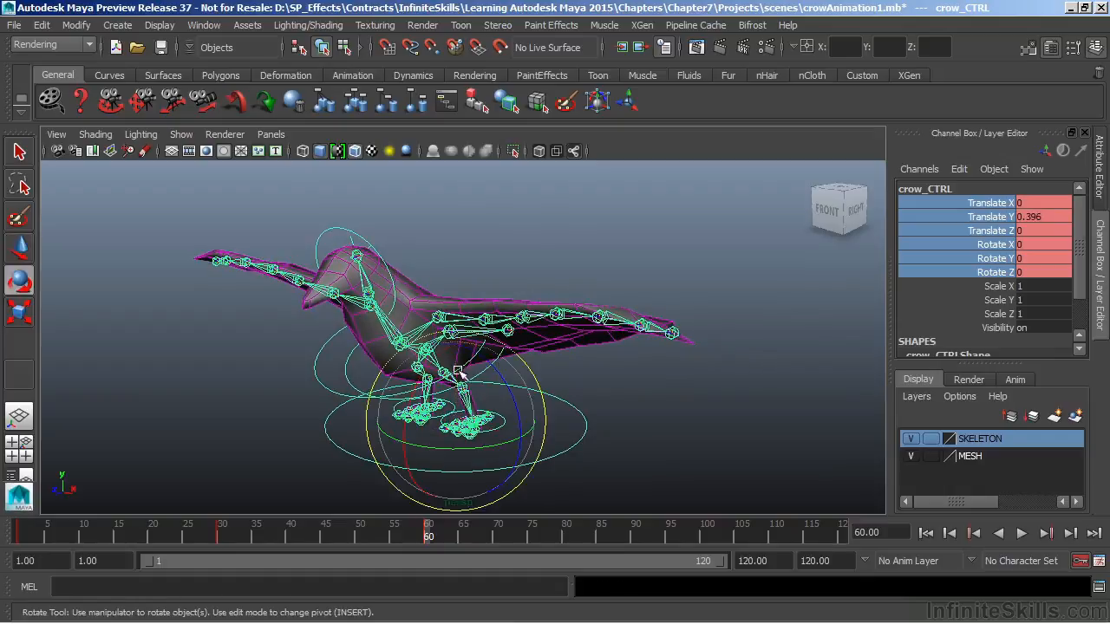
left_click_drag(428, 365, 424, 370)
key("s")
Step: At frame 90, pose crow_CTRL at about Translate Y 3.56, Translate Z 6.576 and Rotate X 17.273
left_click_drag(426, 533, 435, 554)
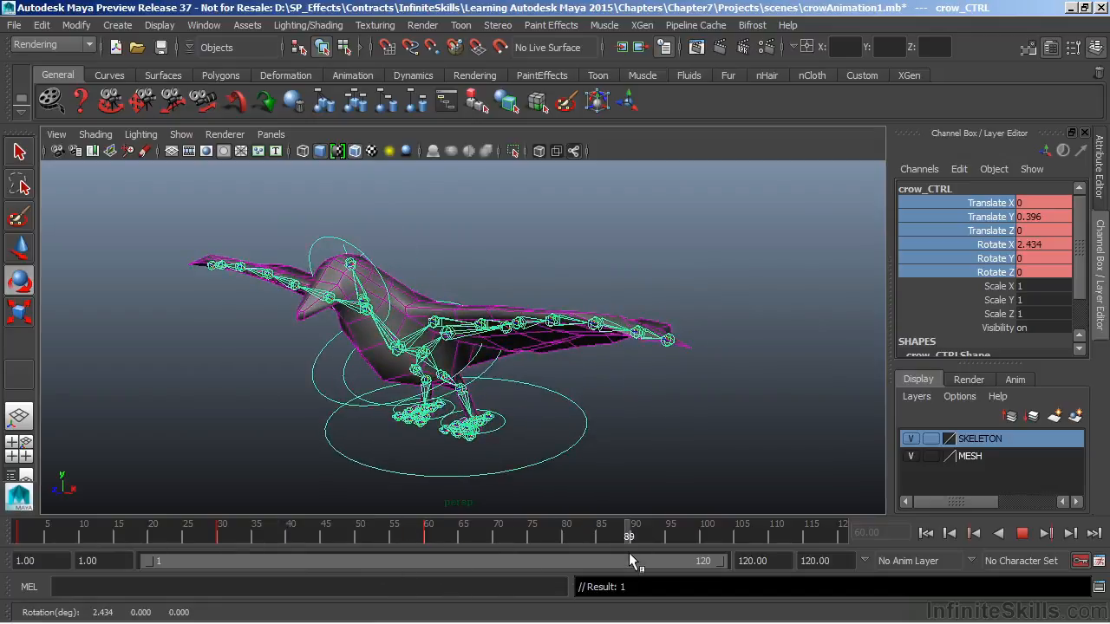
left_click_drag(630, 552, 631, 553)
key("w")
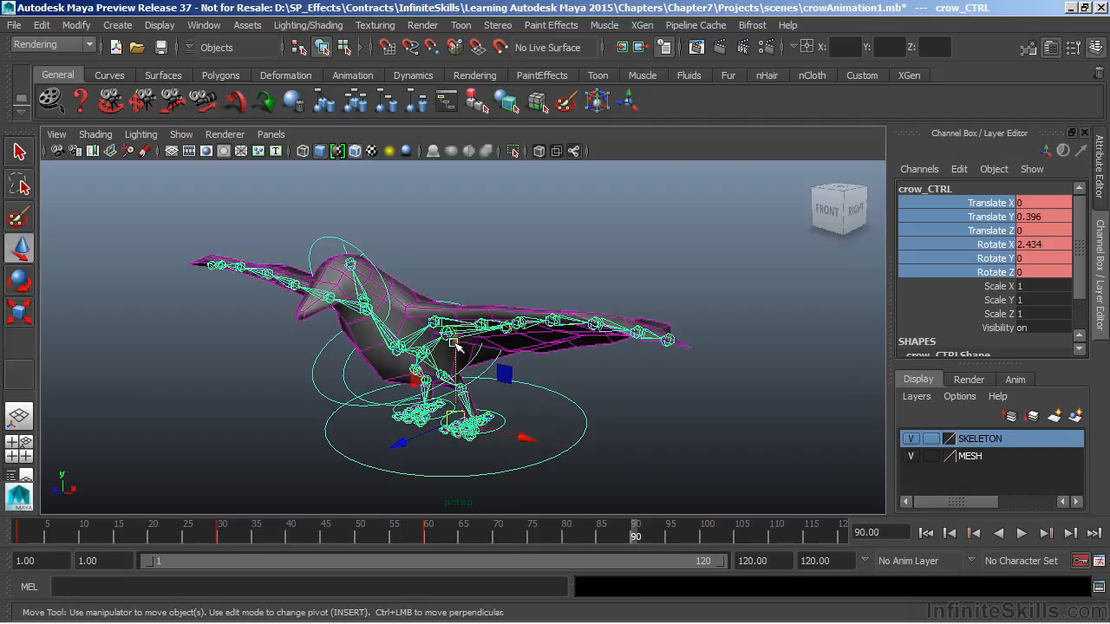
left_click_drag(453, 346, 440, 287)
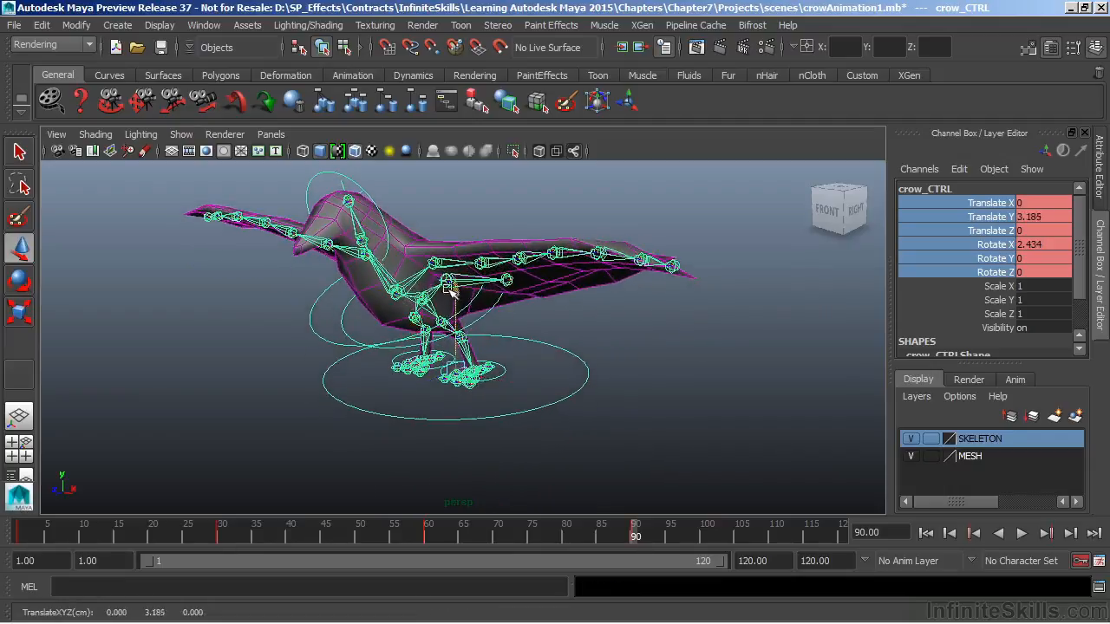
left_click_drag(400, 384, 299, 437)
key("e")
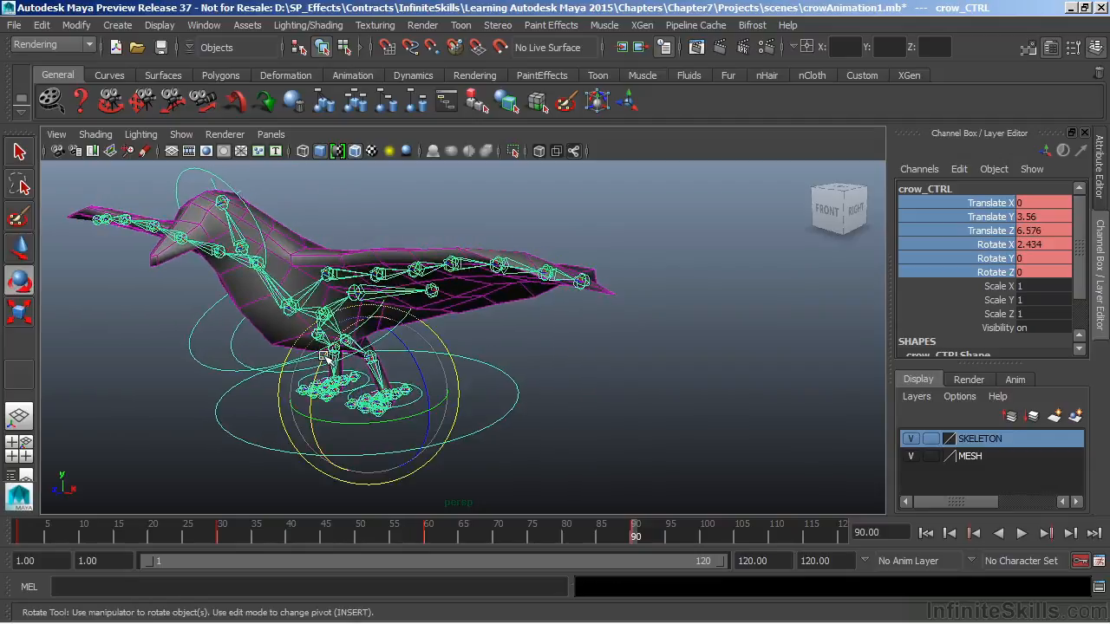
left_click_drag(323, 355, 308, 378)
Step: At frame 120, pose crow_CTRL at about Translate Y 6.322, Translate Z 12.771 and Rotate X 19.565
left_click_drag(626, 537, 857, 560)
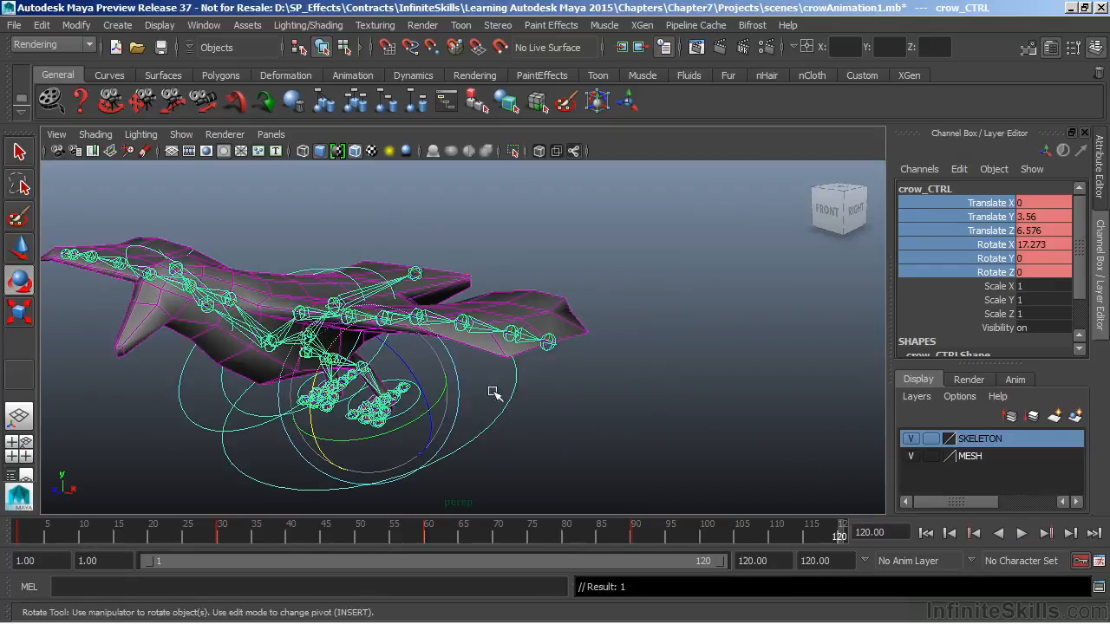
key("w")
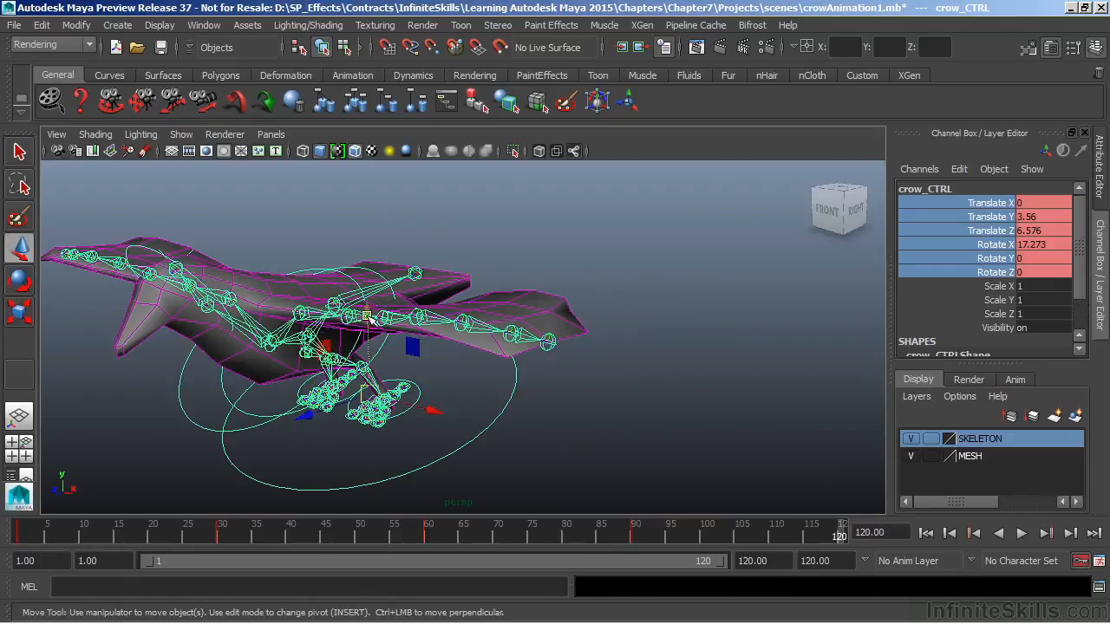
left_click_drag(368, 317, 268, 260)
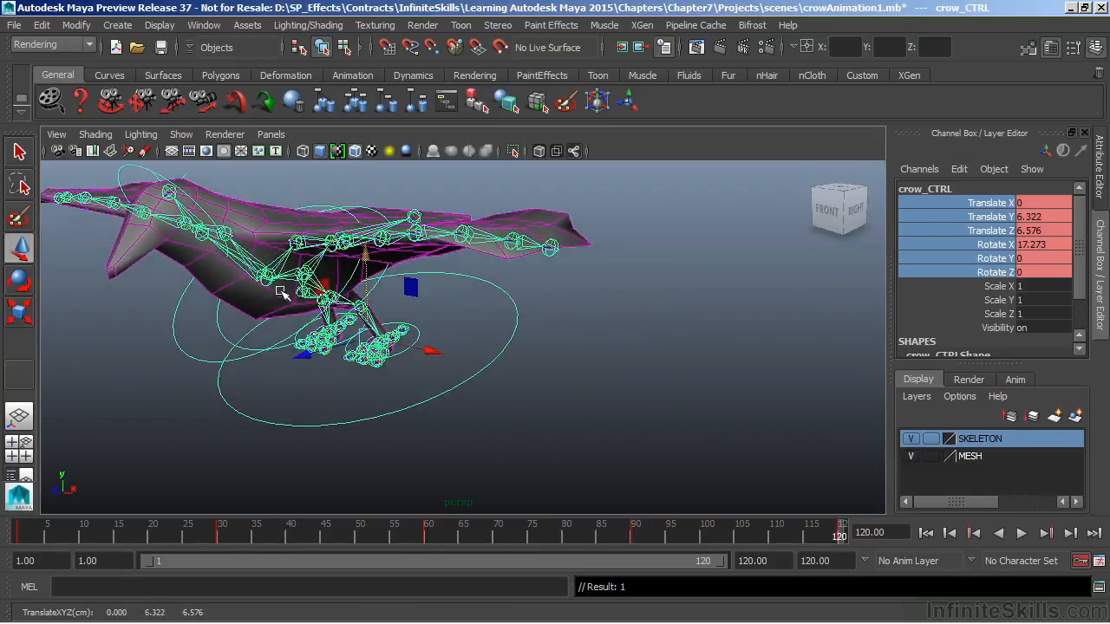
left_click_drag(310, 359, 188, 418)
key("ctrl+z")
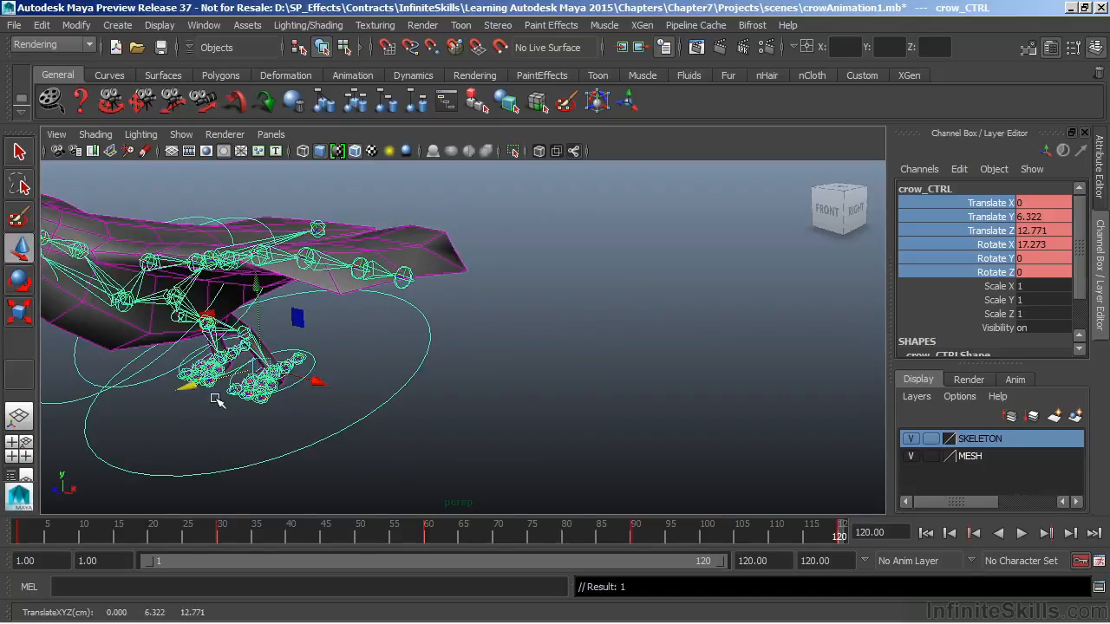
key("e")
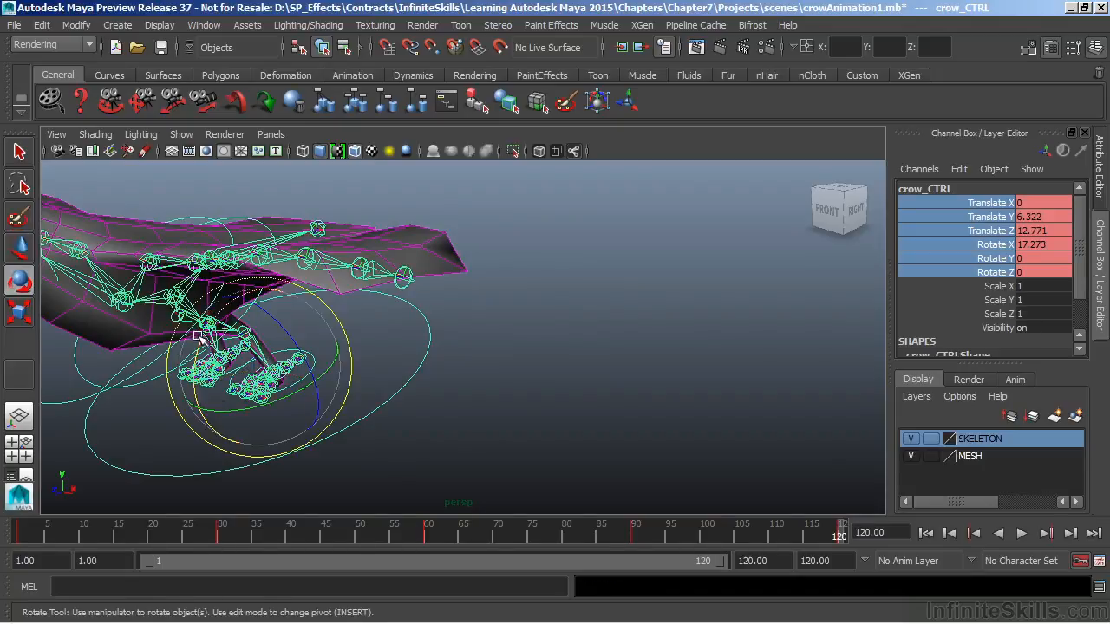
left_click_drag(206, 341, 190, 347)
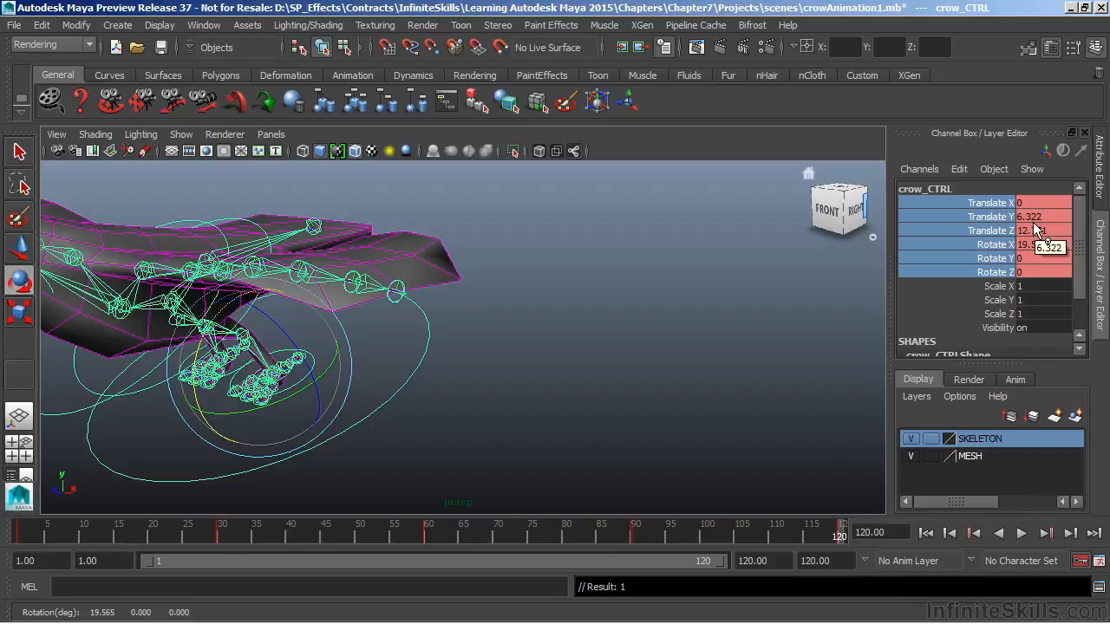
Step: Key the Rotate X, Y and Z channels of the l_wing1 joint at frame 1 in its unrotated pose
left_click_drag(71, 524, 1, 533)
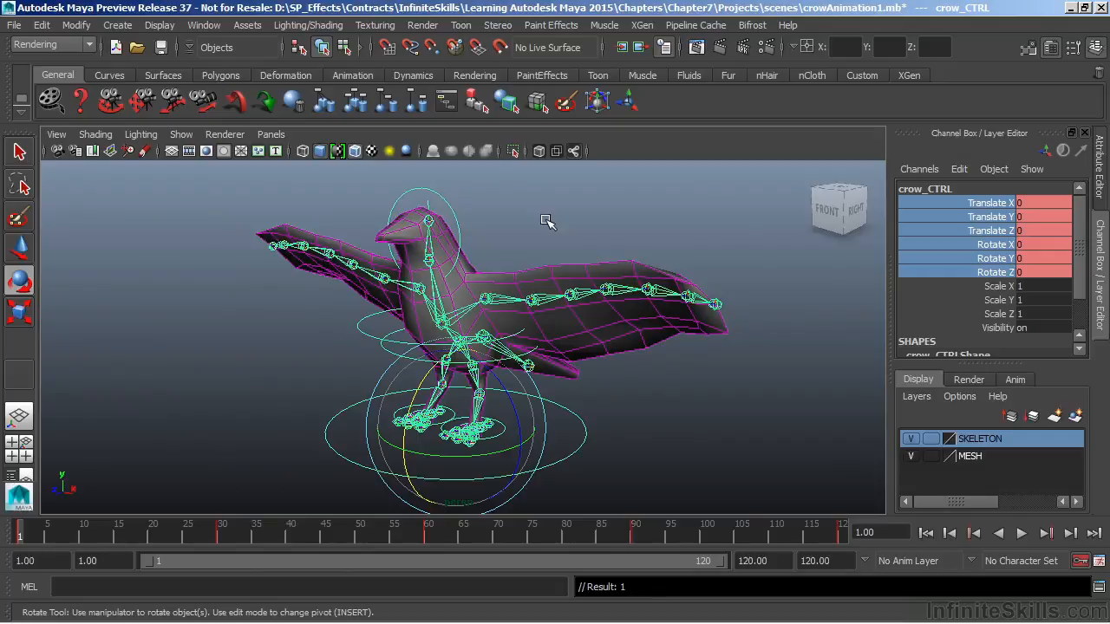
left_click(501, 295)
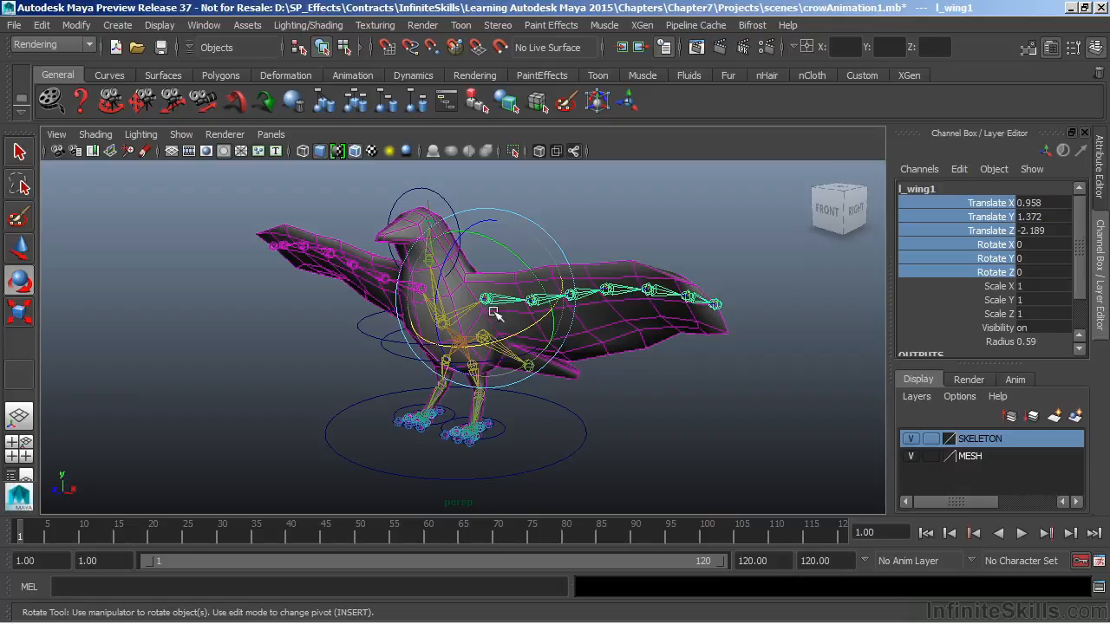
mouse_move(526, 330)
left_mouse_down()
mouse_move(524, 281)
mouse_move(530, 332)
mouse_move(495, 350)
mouse_move(528, 345)
mouse_move(515, 347)
left_mouse_up()
key("ctrl+z")
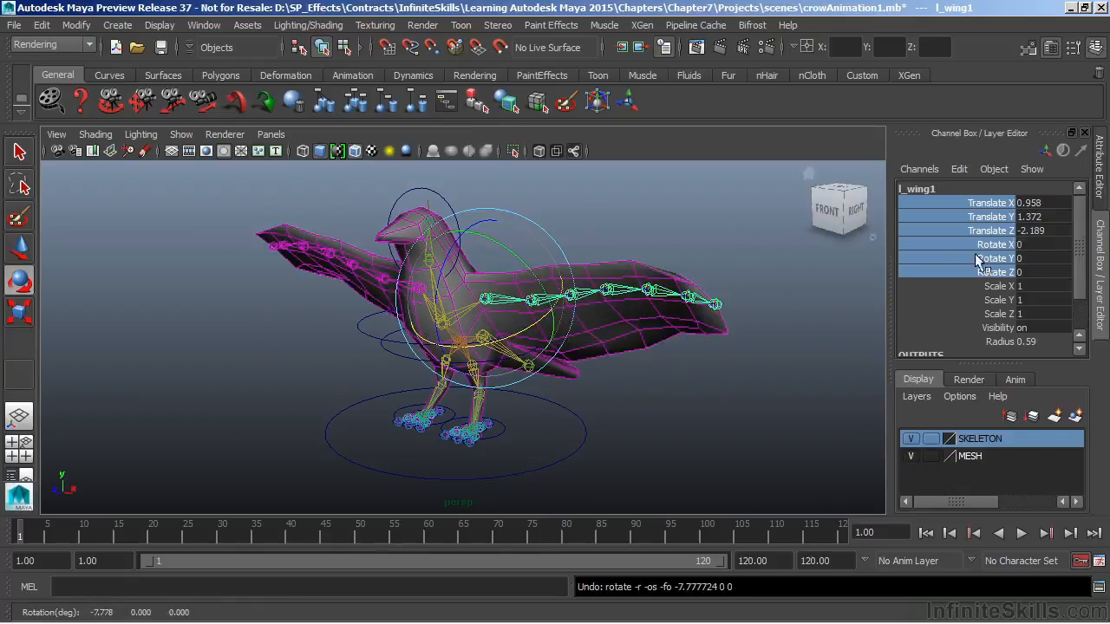
left_click(1006, 245)
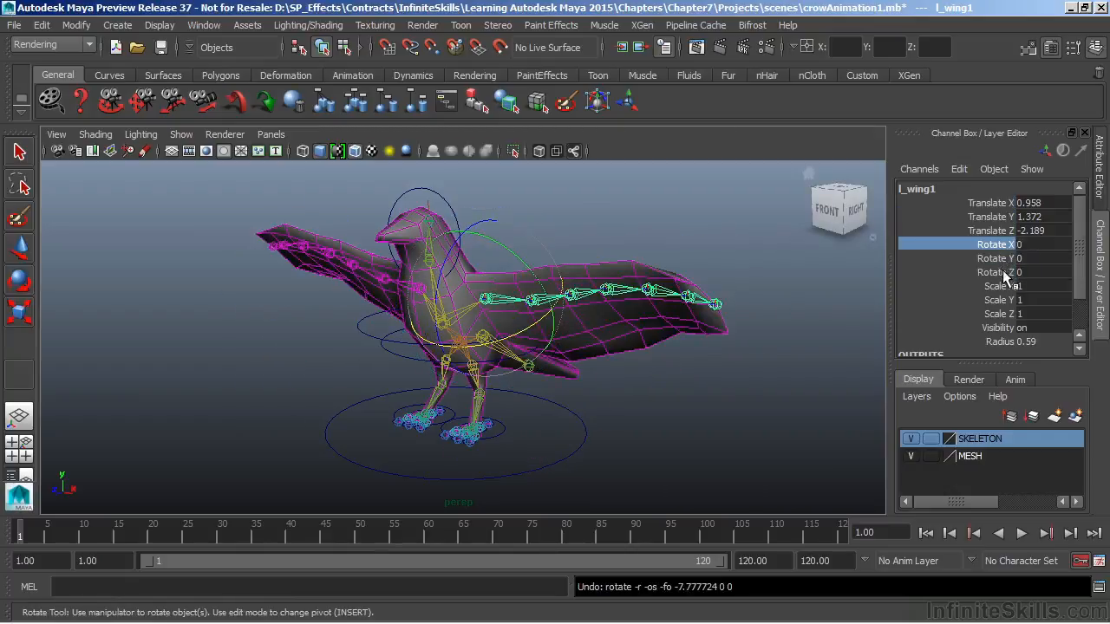
left_click_drag(1006, 276, 999, 247)
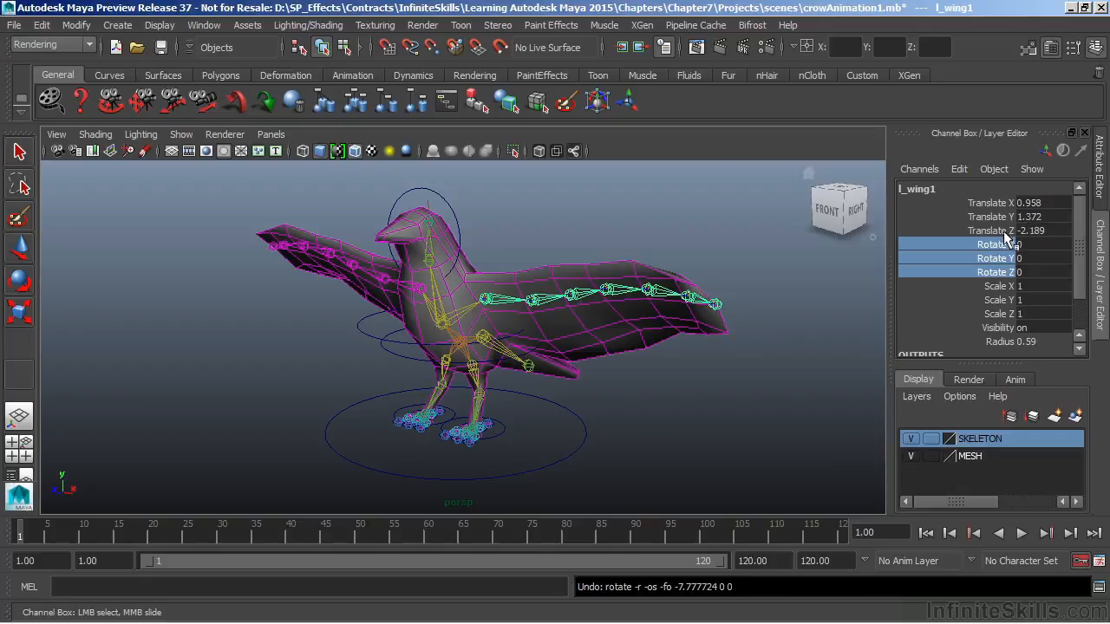
right_click(991, 260)
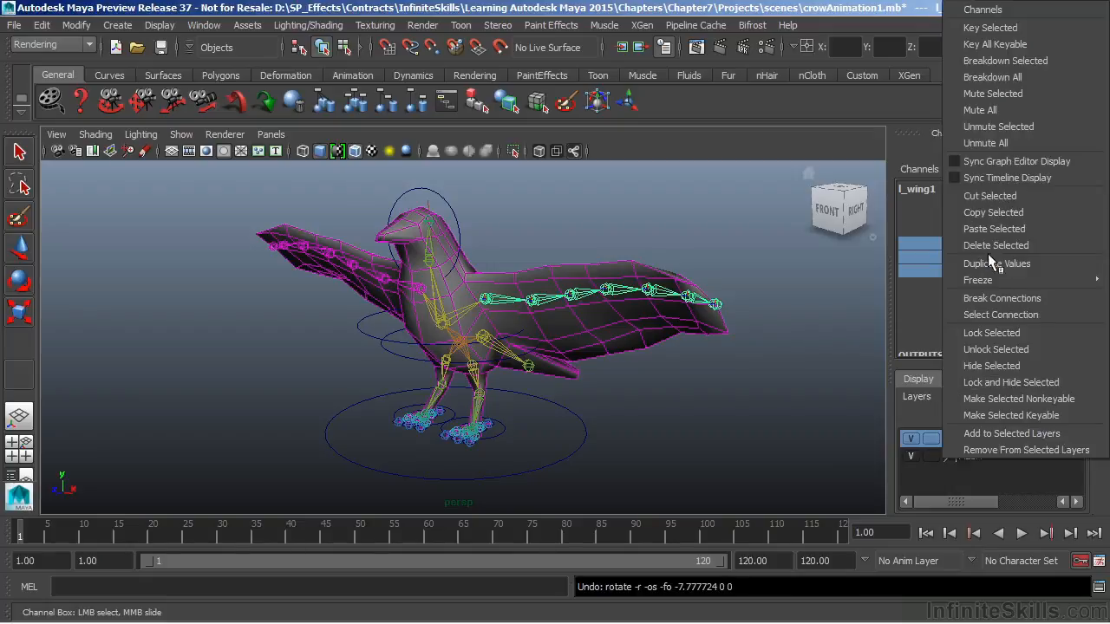
left_click(997, 29)
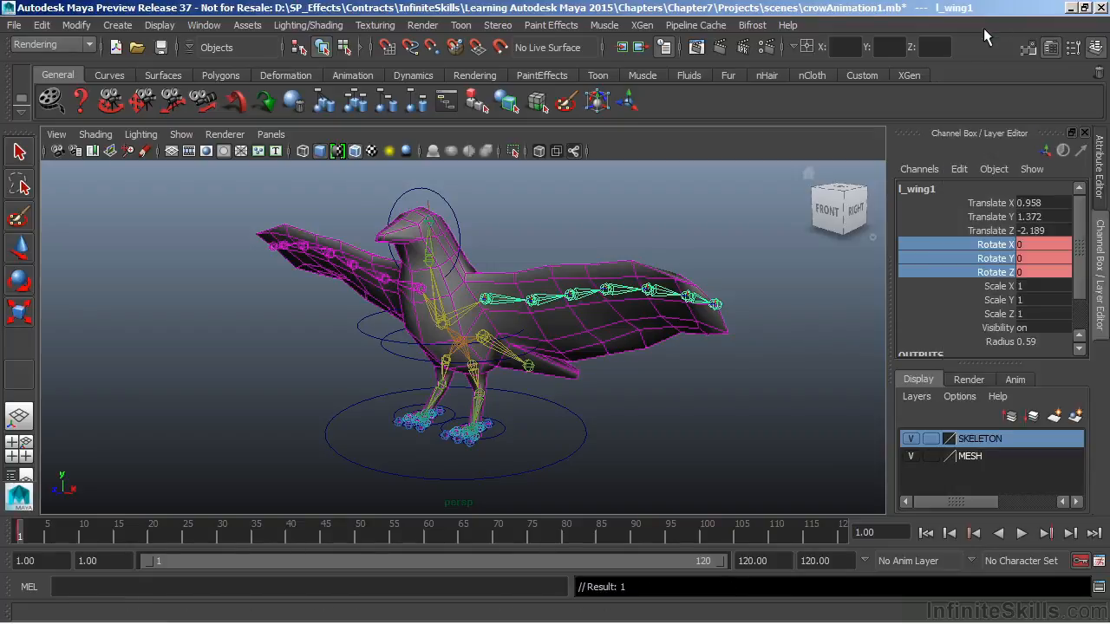
Step: At frame 30, lift l_wing1 to about Rotate X 3.556, Rotate Y -10.212 and Rotate Z -0.631
left_click_drag(63, 535, 223, 533)
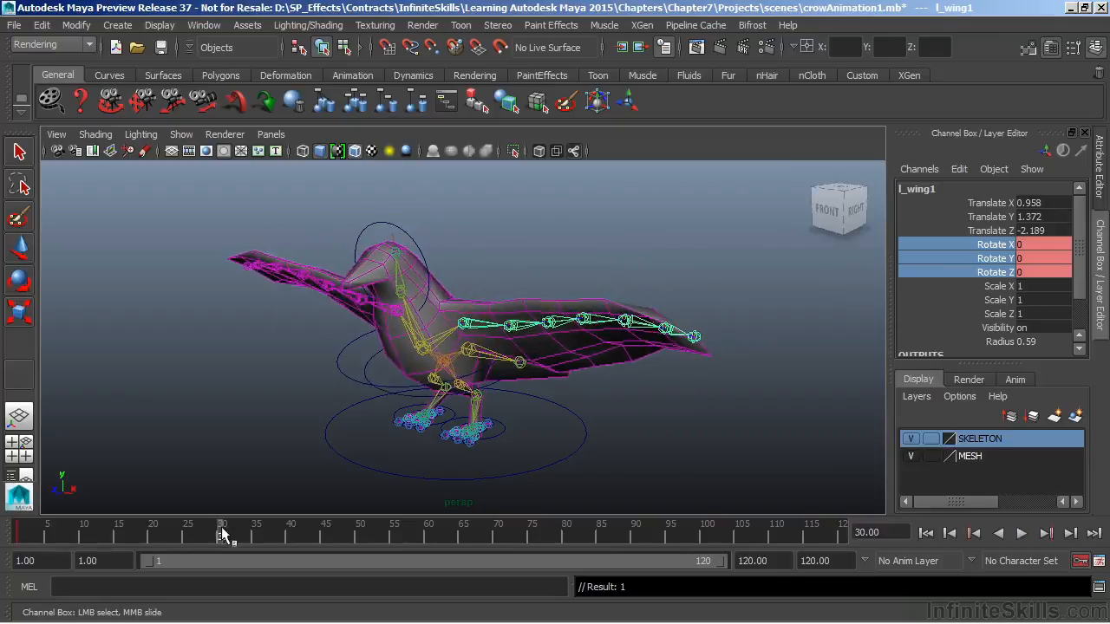
key("e")
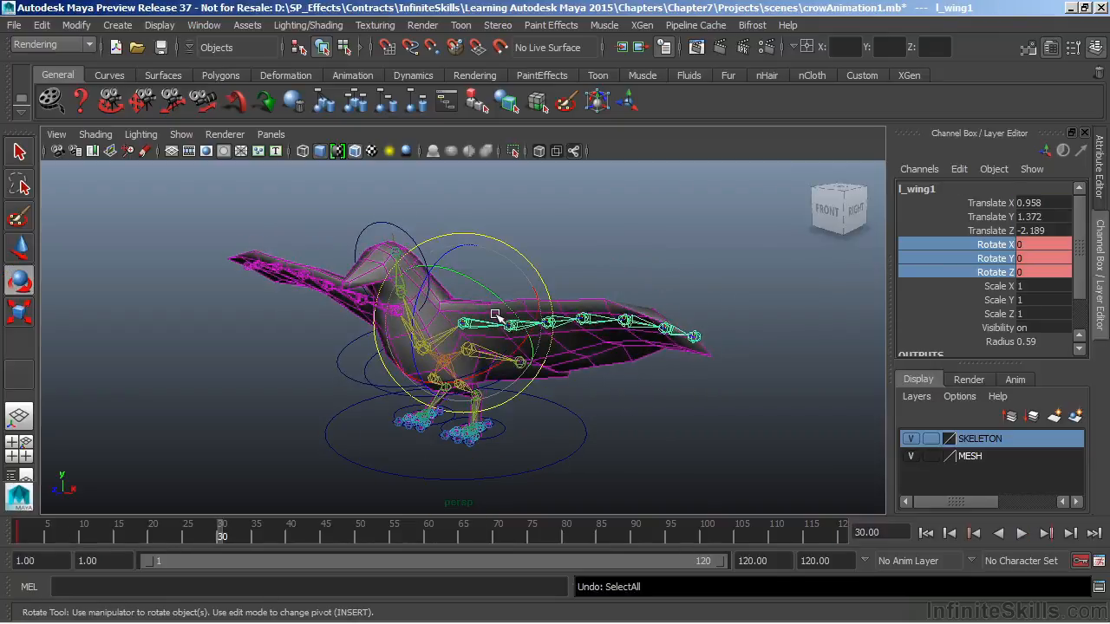
left_click_drag(515, 350, 521, 352)
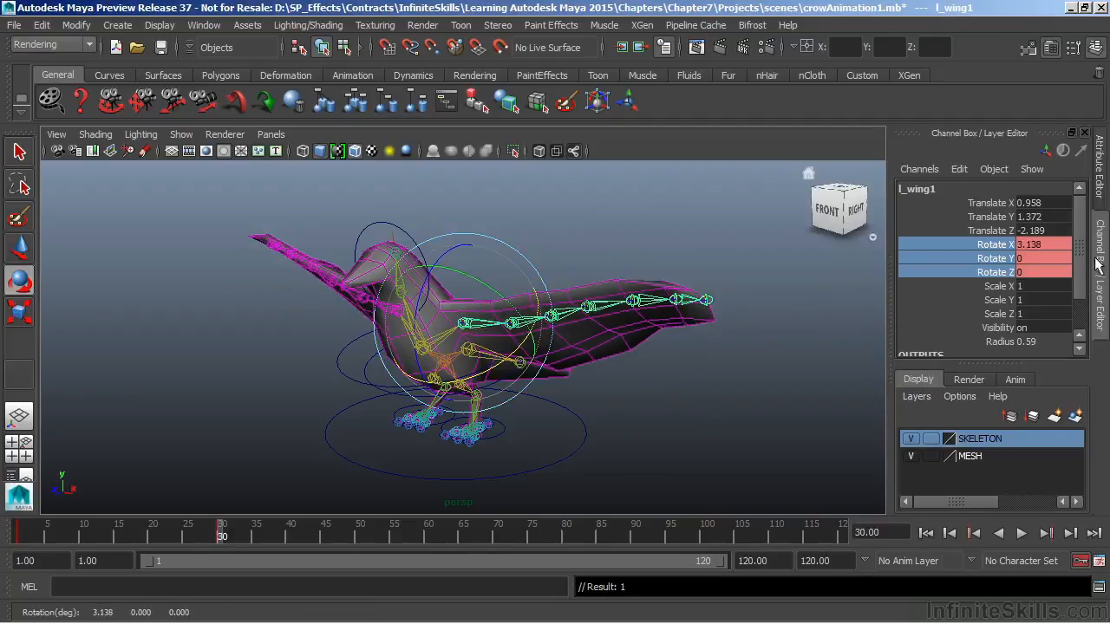
left_click(1048, 245)
type("3.5")
key("Return")
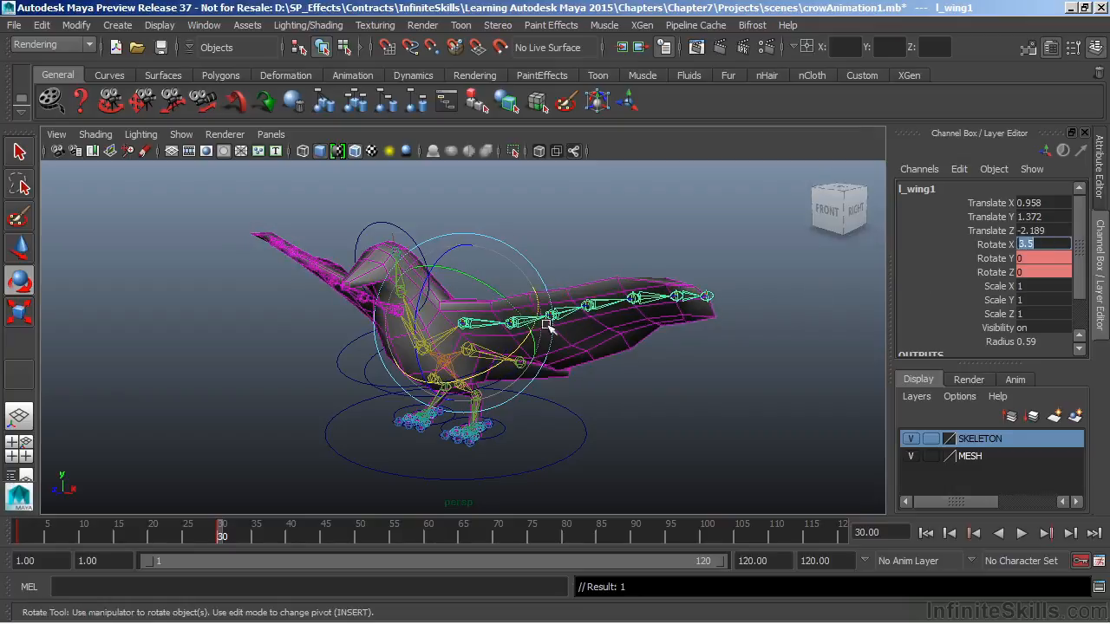
left_click_drag(491, 294, 476, 292)
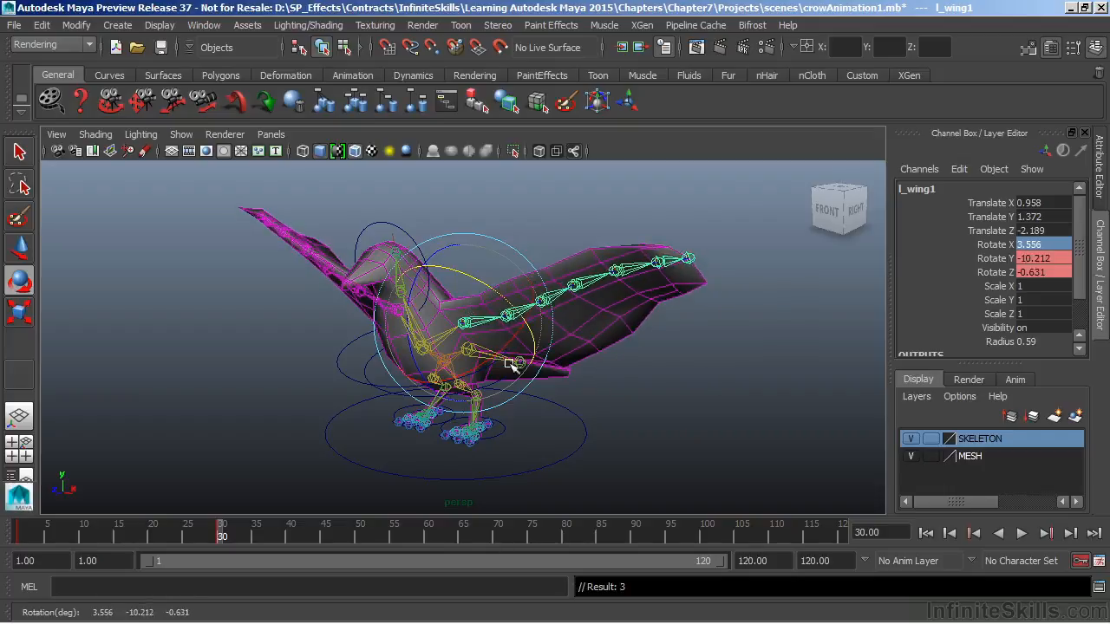
Step: At frame 60, raise the wings by rotating l_wing1 to about Rotate X 18.477, and play the animation
left_click_drag(368, 536, 427, 538)
left_click_drag(468, 356, 462, 355)
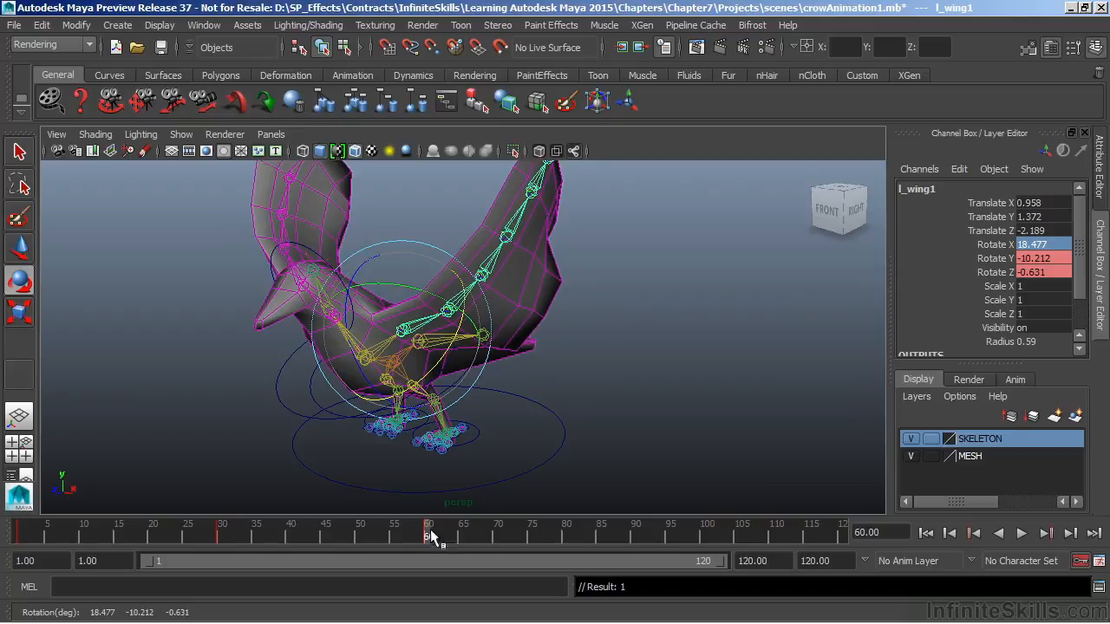
key("alt+v")
Step: At frame 70, swing the wings down by rotating l_wing1 to about Rotate X -31.085, Y 26.924 and Z -21.261
left_click_drag(244, 529, 497, 547)
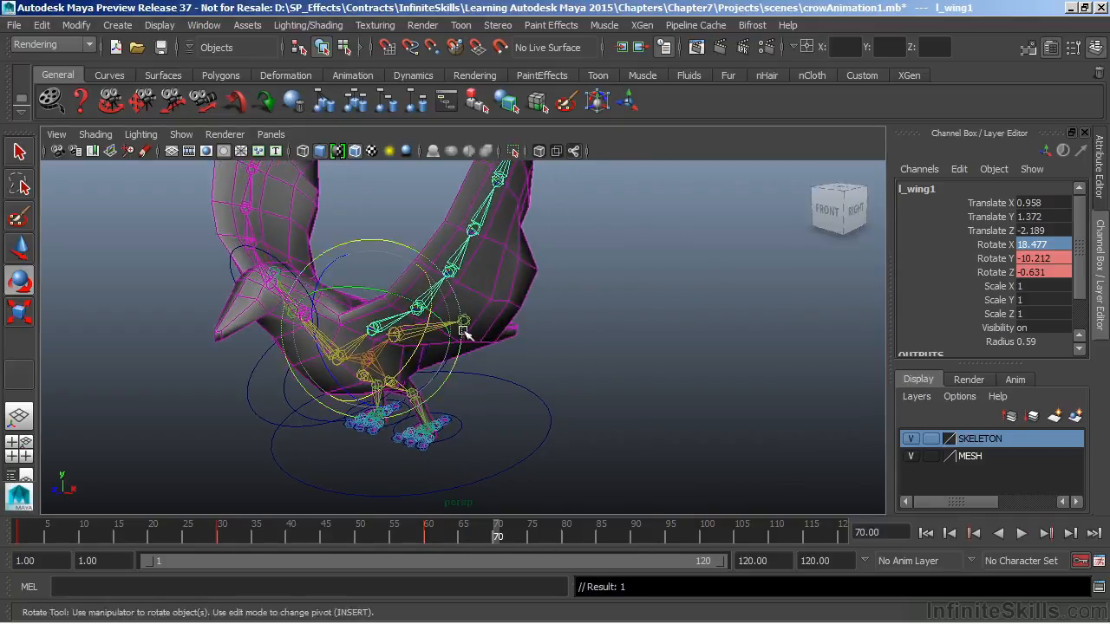
mouse_move(330, 347)
left_mouse_down("alt")
mouse_move(396, 359)
mouse_move(428, 308)
left_mouse_up("alt")
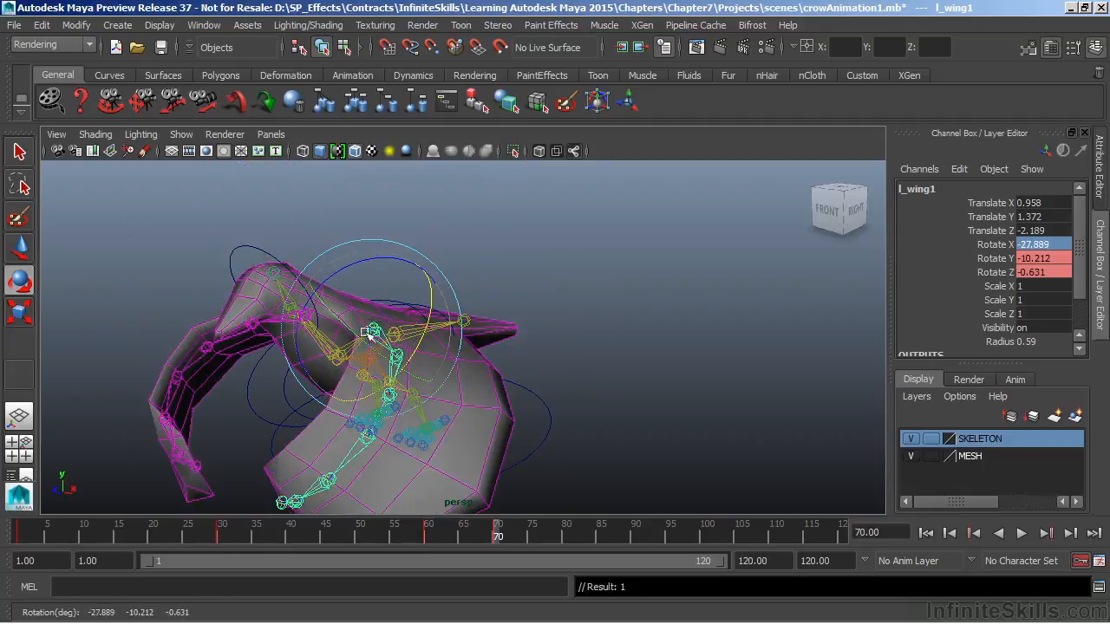
left_click_drag(351, 333, 436, 357)
key("shift+e")
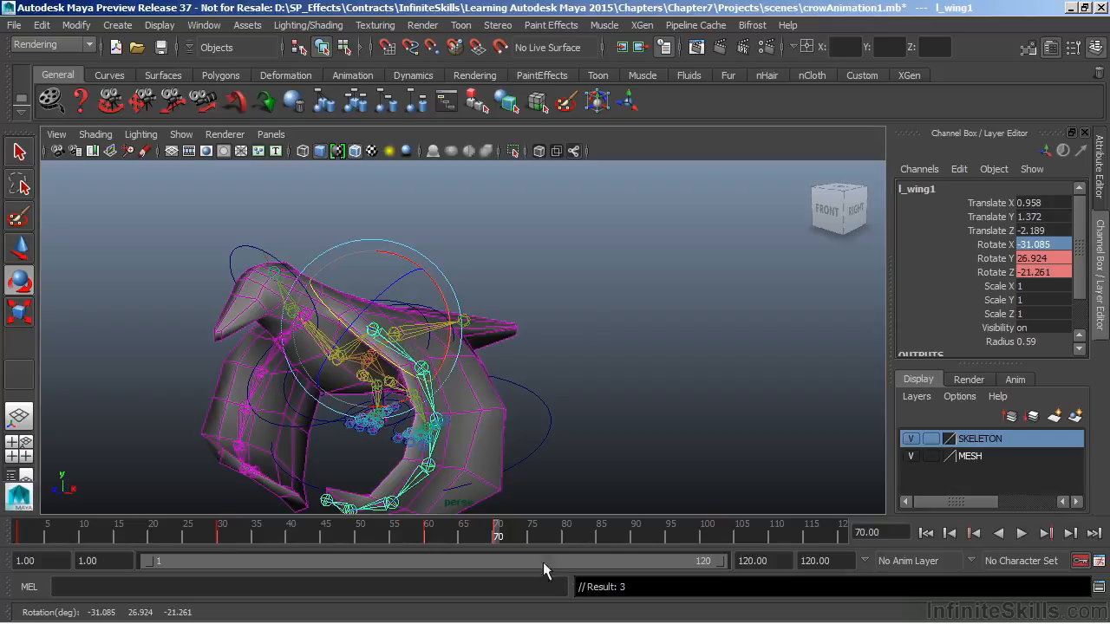
Step: At frame 80, swing the wings back up with l_wing1 at about Rotate X 20.005, and play the animation
left_click_drag(496, 537, 566, 537)
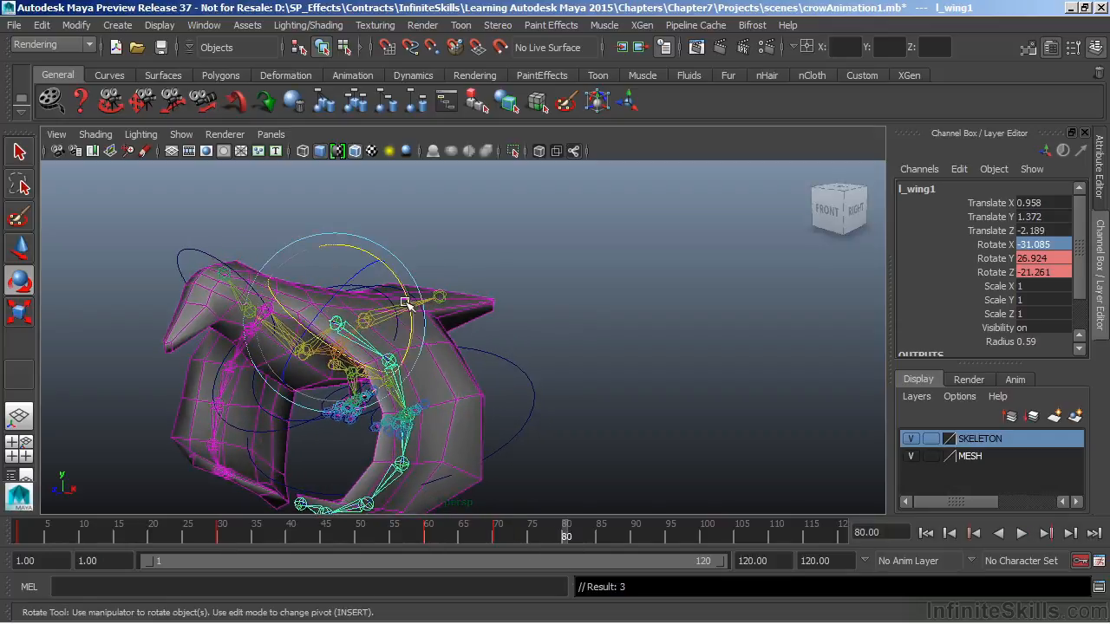
left_click_drag(405, 301, 356, 266)
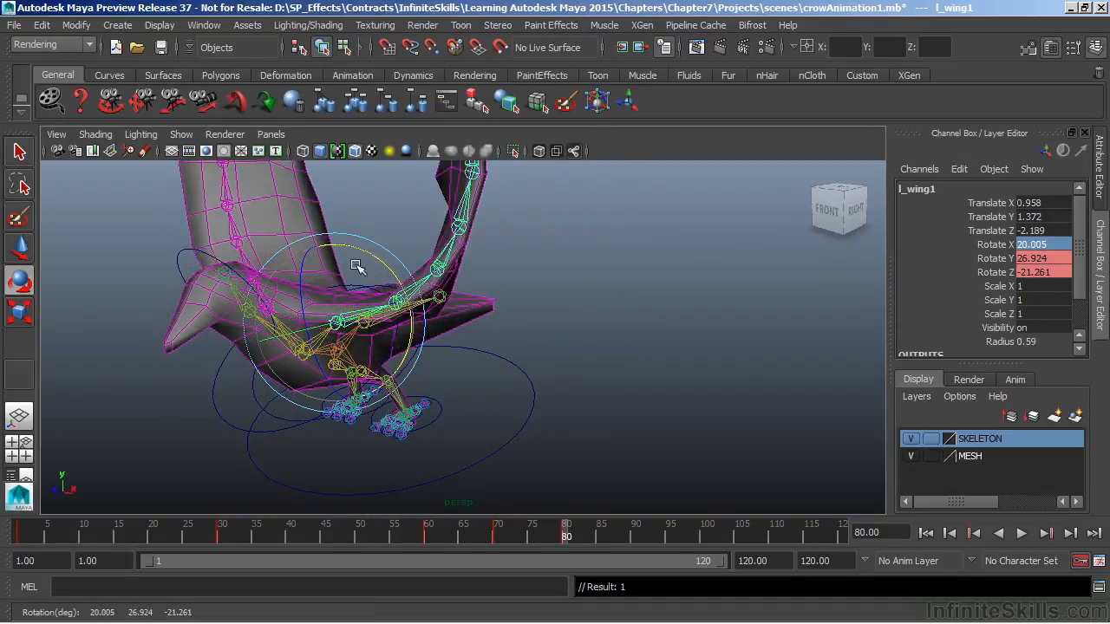
left_click(440, 540)
key("alt+v")
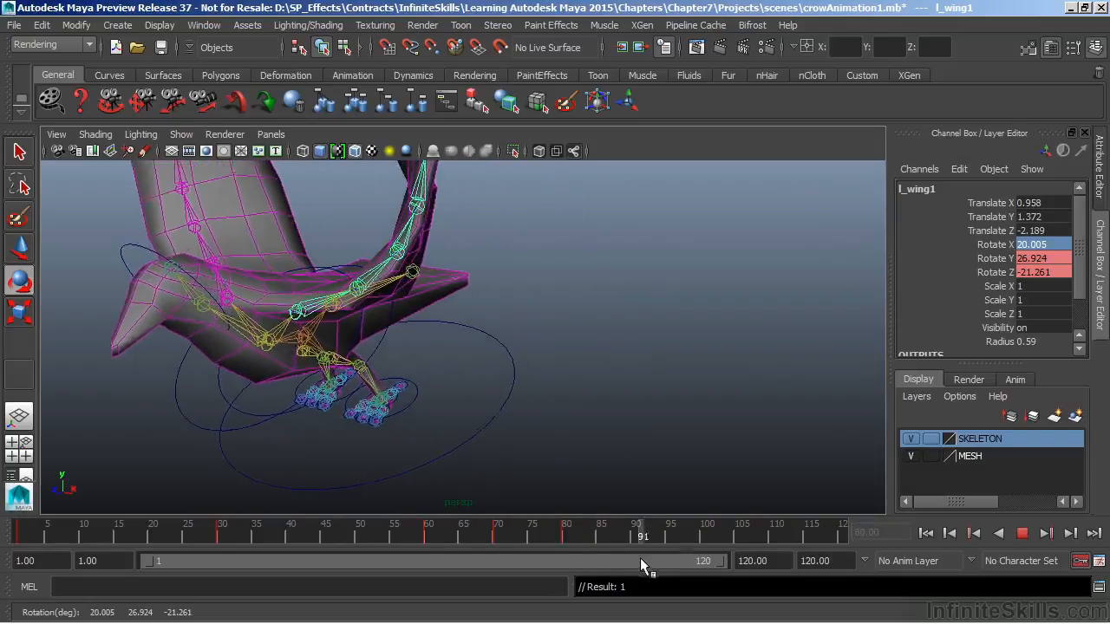
key("alt+v")
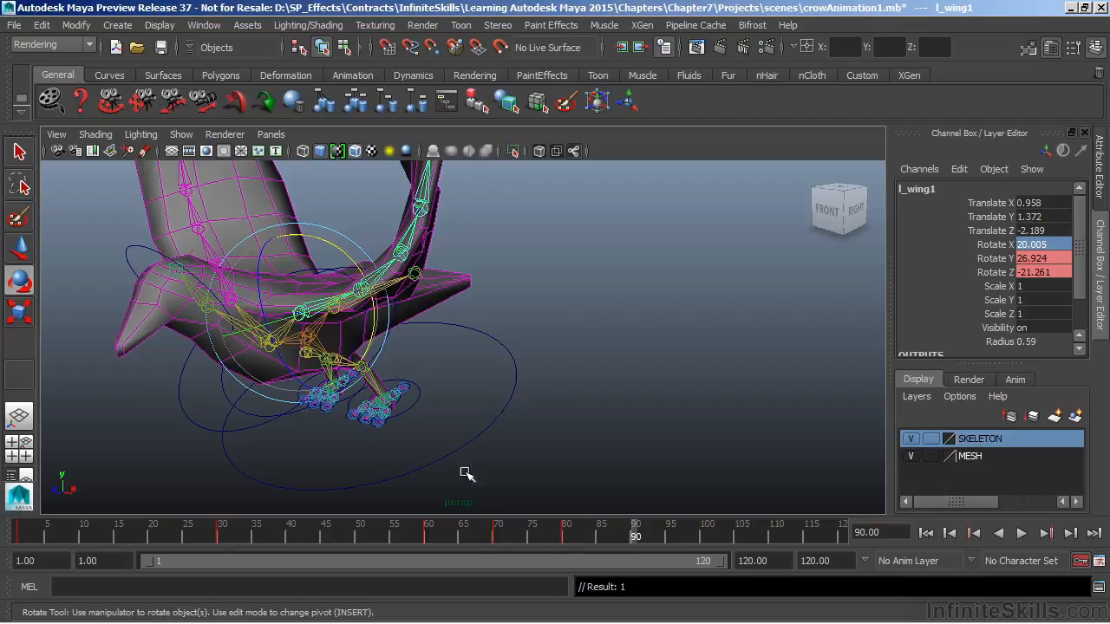
Step: Carry l_wing1's wings-down pose from frame 70 to frame 90, key its three Rotate channels there, and scrub through the flap
left_click(496, 537)
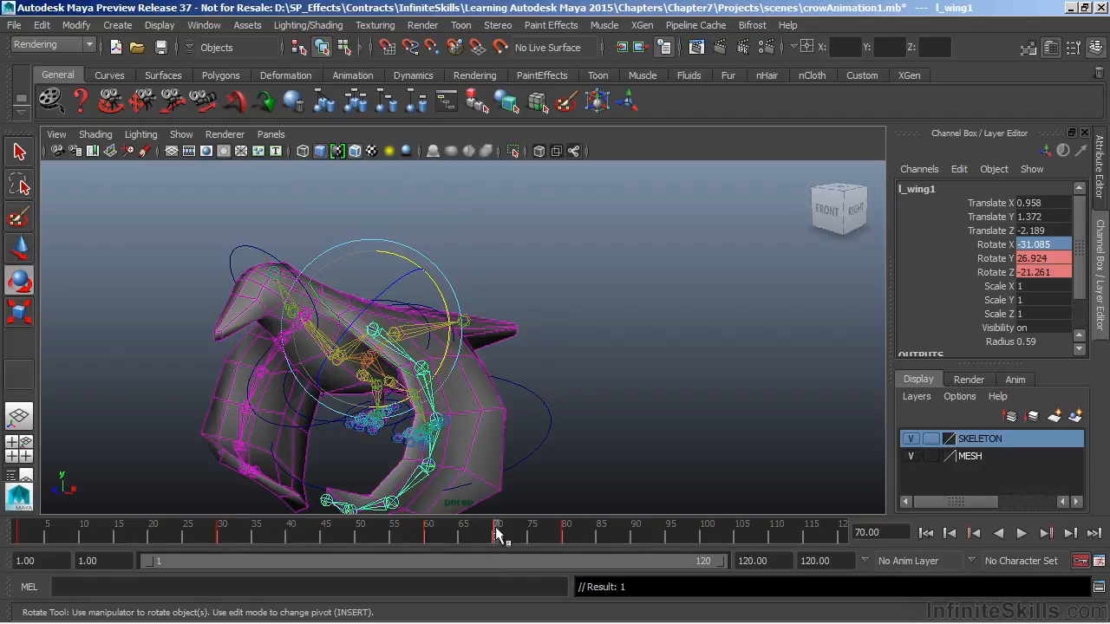
left_click_drag(496, 533, 630, 546)
left_click_drag(995, 249, 999, 273)
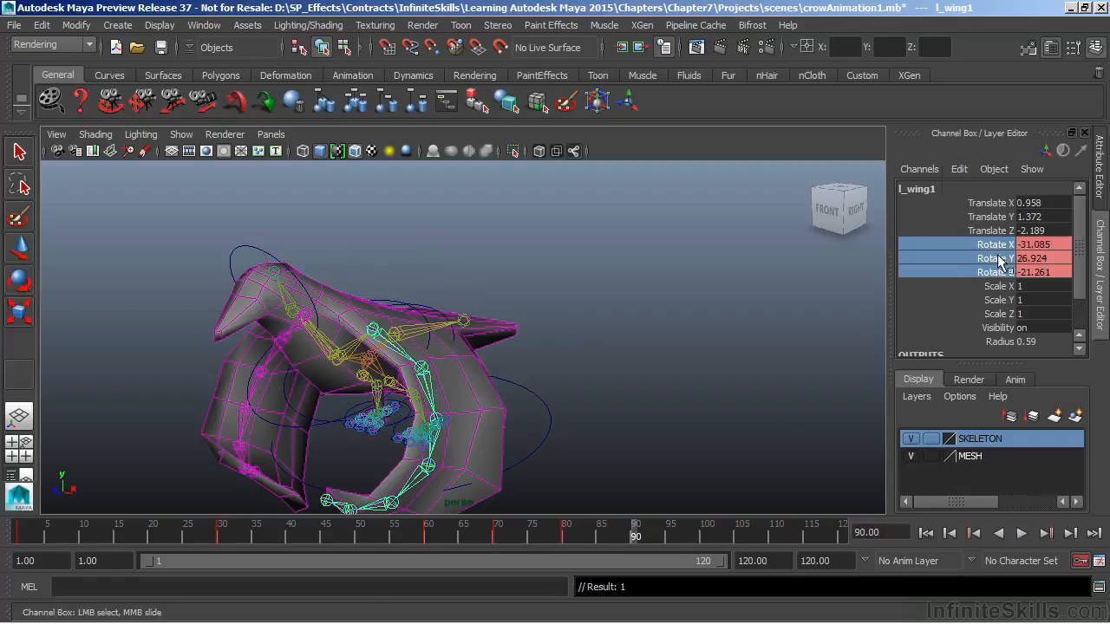
right_click(997, 253)
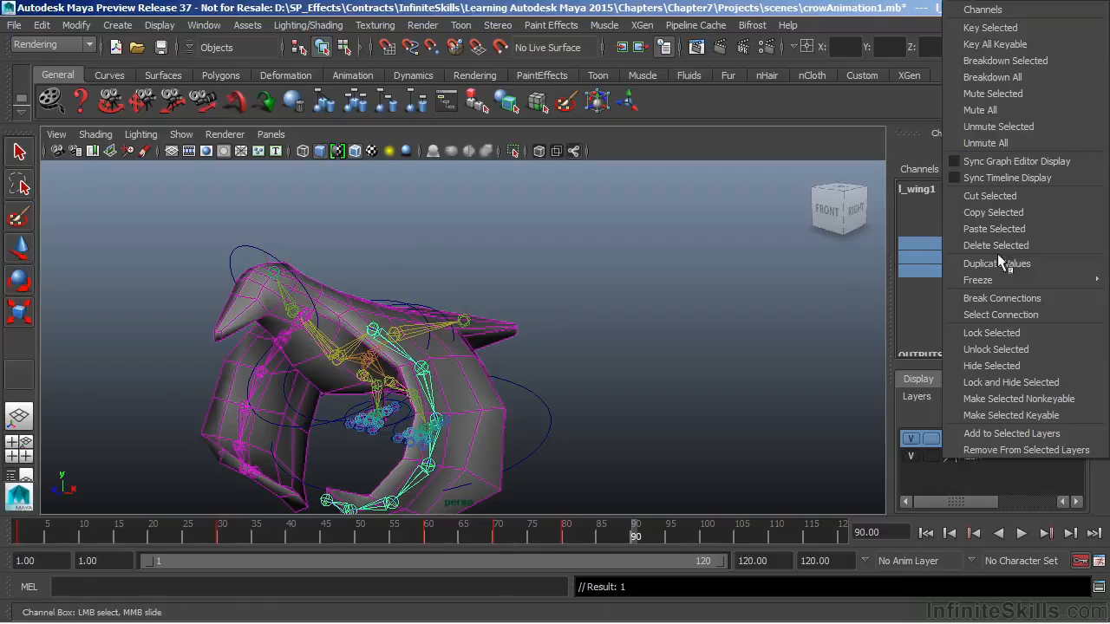
left_click(999, 28)
left_click_drag(471, 535, 666, 557)
Step: Carry l_wing1's wings-up pose from frame 80 to frame 100 and key its Rotate channels there
left_click(566, 531)
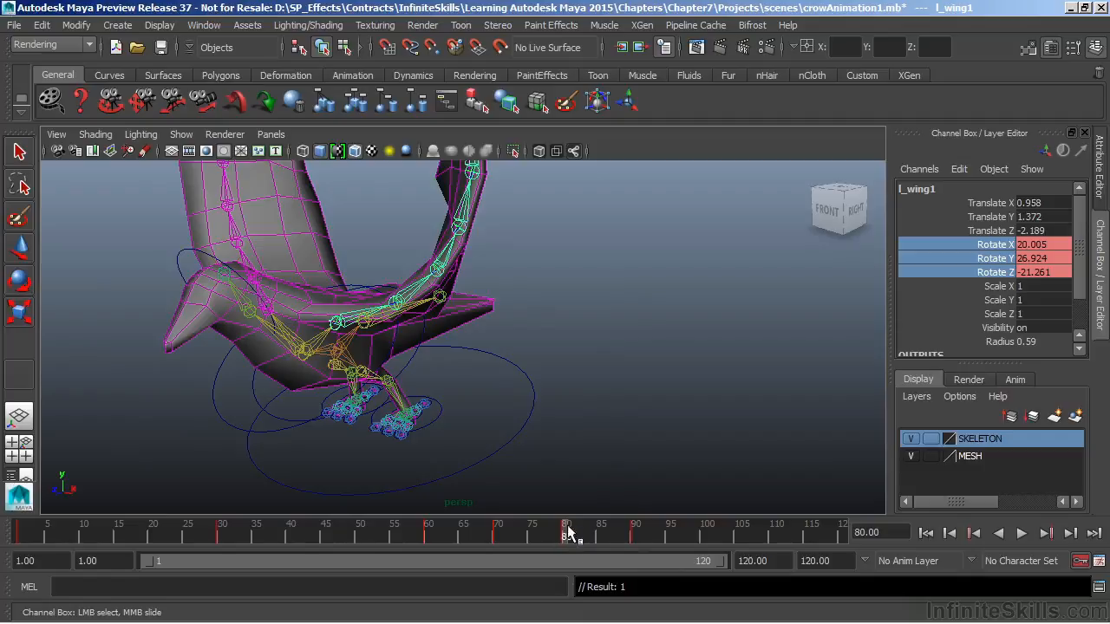
left_click_drag(568, 531, 700, 538)
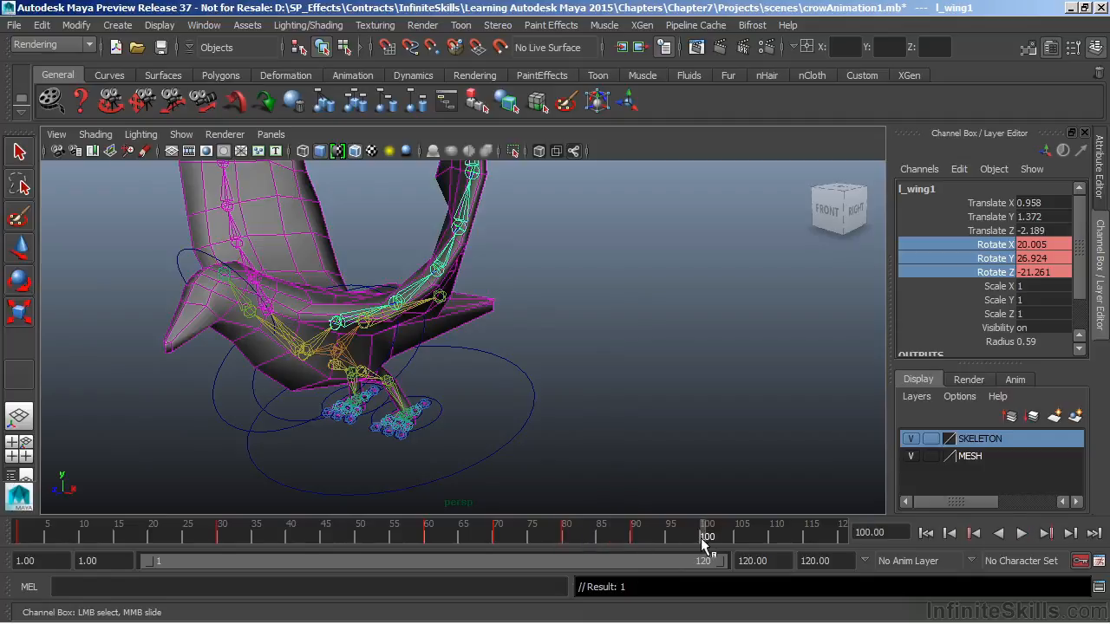
right_click(994, 264)
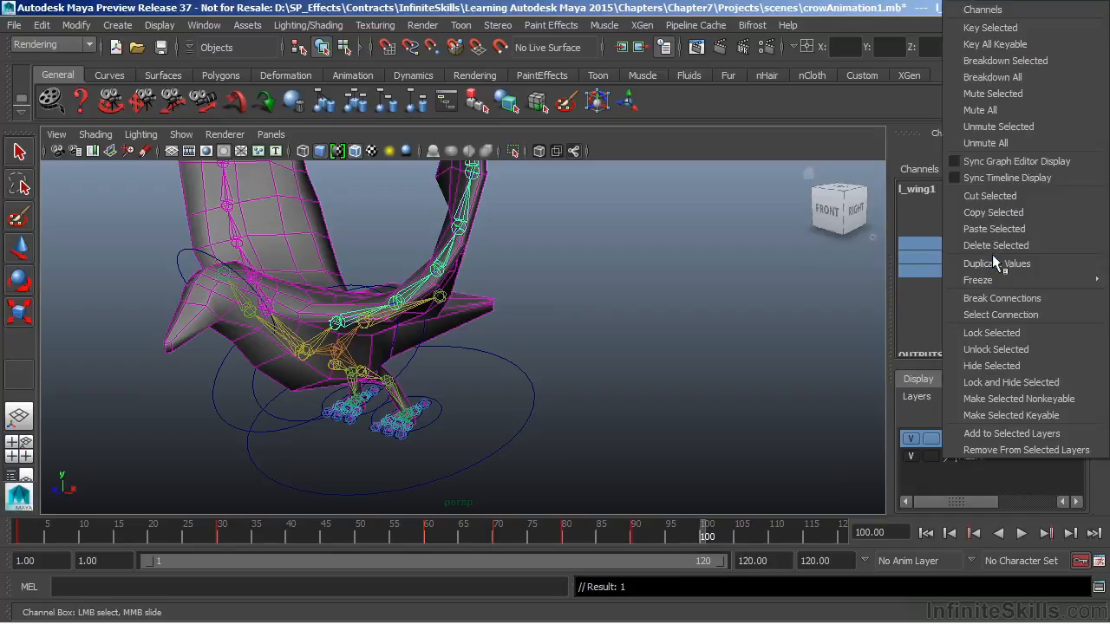
left_click(988, 28)
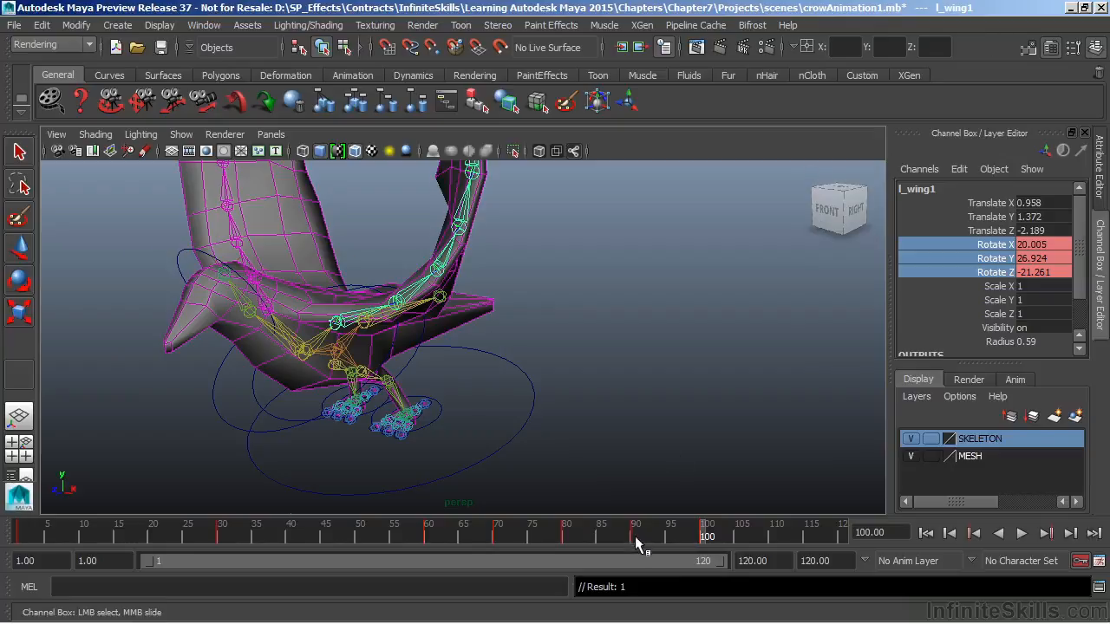
Step: Carry l_wing1's wings-down pose from frame 90 to frame 110 and key its Rotate channels there
left_click(635, 536)
left_click_drag(634, 536, 773, 533)
right_click(995, 251)
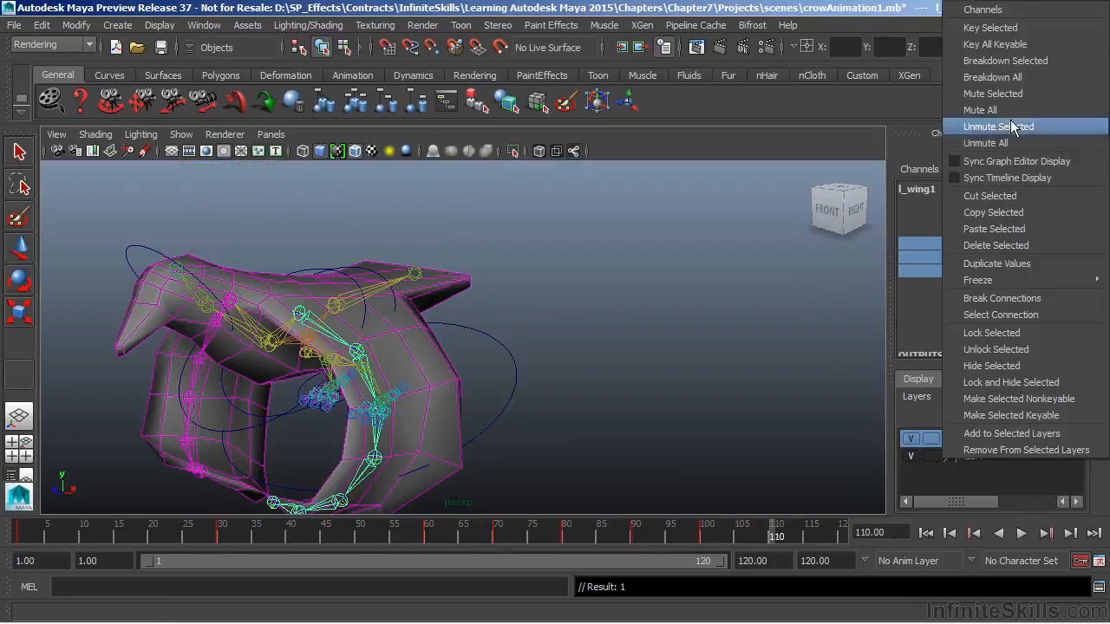
left_click(1003, 30)
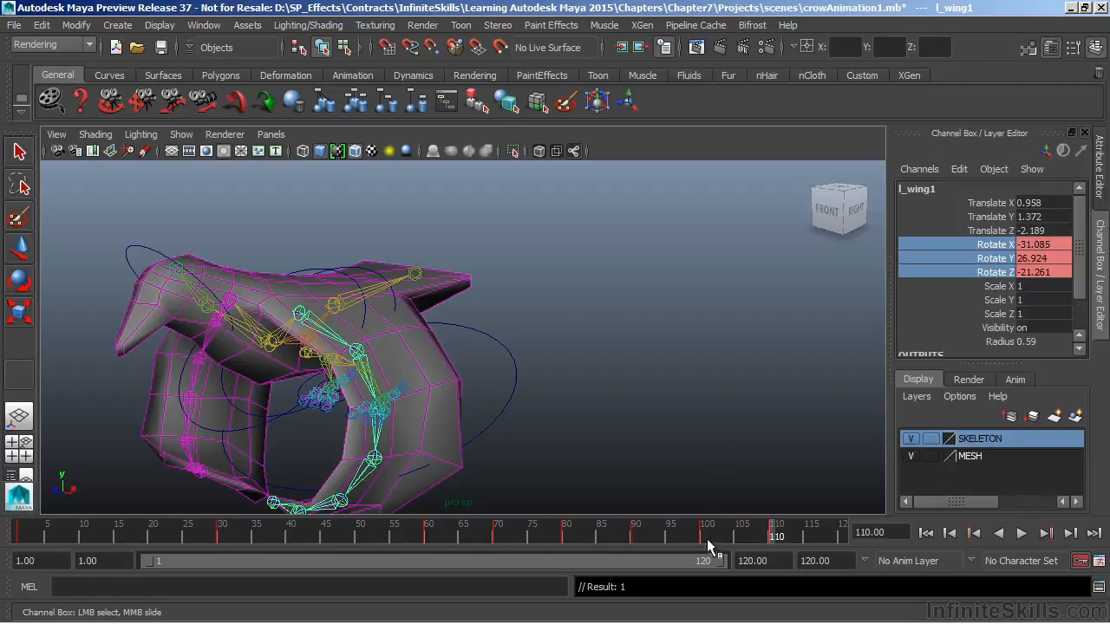
Step: Carry l_wing1's wings-up pose from frame 100 to frame 120, key its Rotate channels there, and play back the flap
left_click(706, 538)
left_click_drag(707, 537, 844, 537)
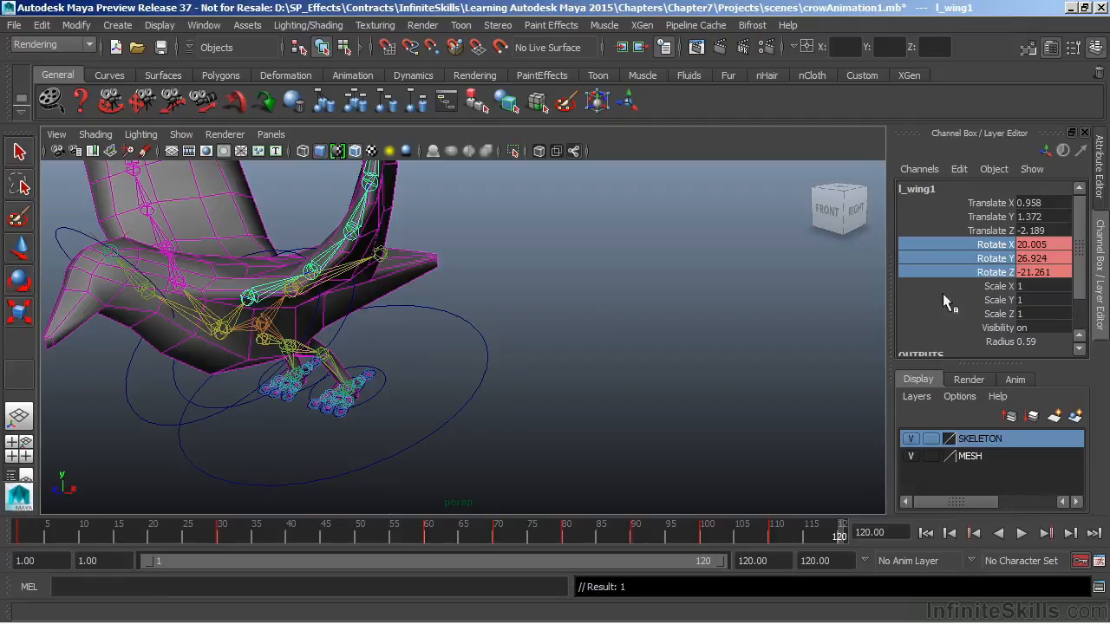
right_click(995, 261)
left_click(1011, 28)
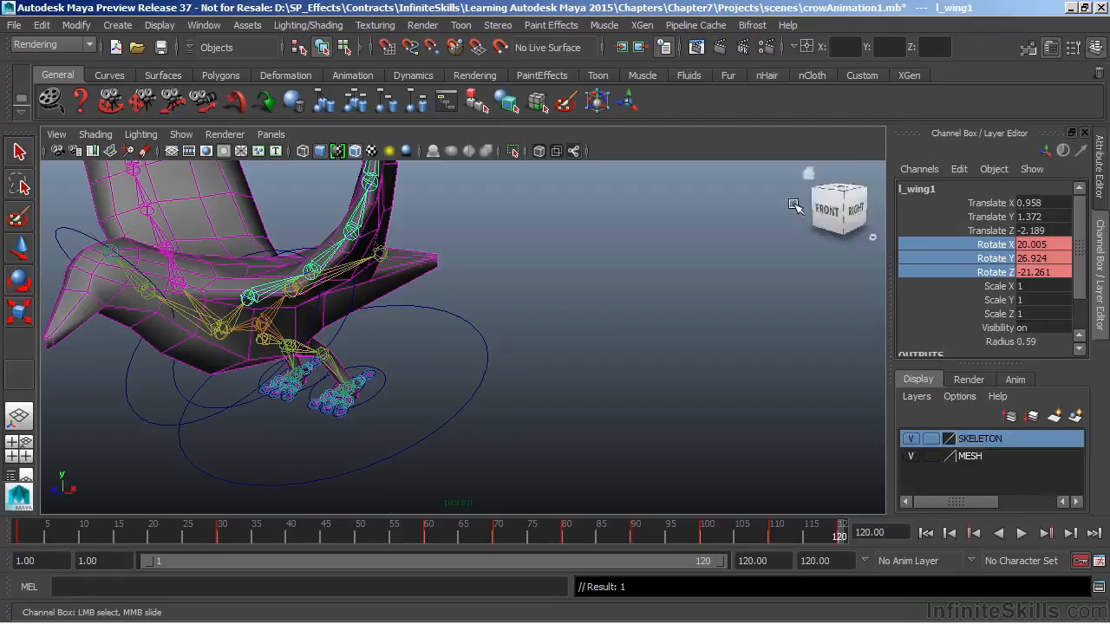
key("alt+v")
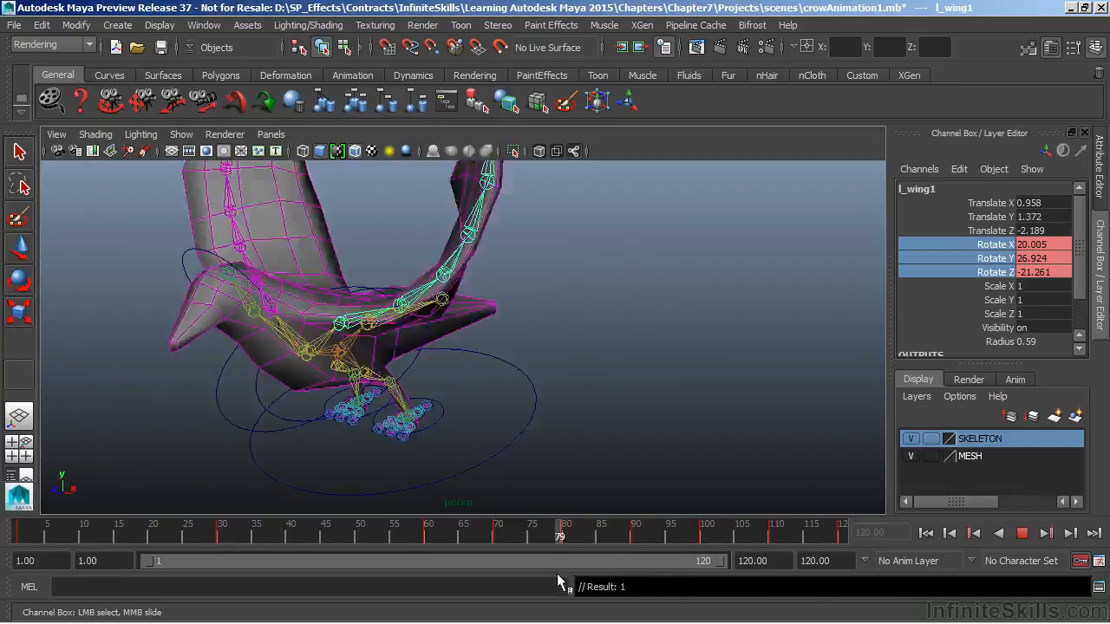
mouse_move(485, 533)
left_mouse_down()
mouse_move(453, 569)
mouse_move(364, 562)
left_mouse_up()
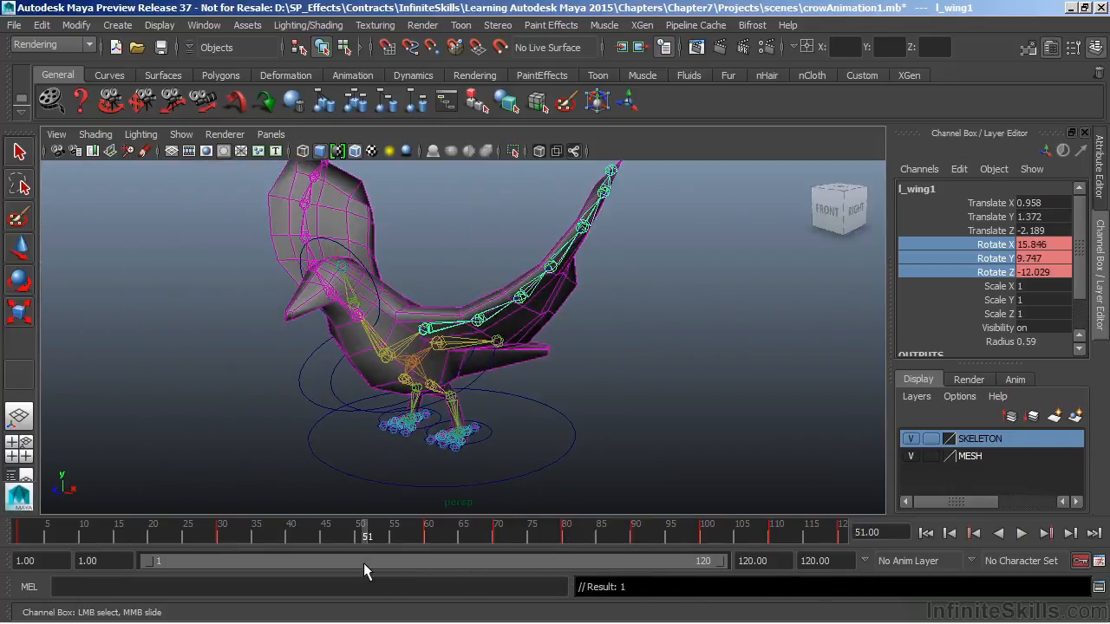
Step: Key the head control's Rotate and Translate channels at frame 1 in its rest pose
left_click(343, 247)
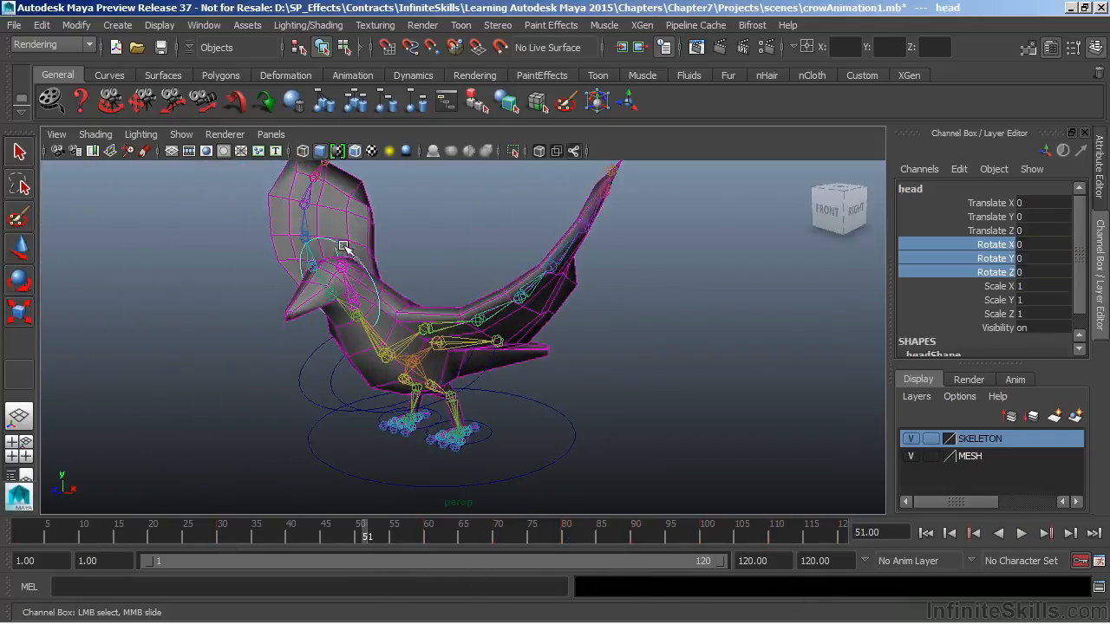
left_click_drag(174, 537, 0, 540)
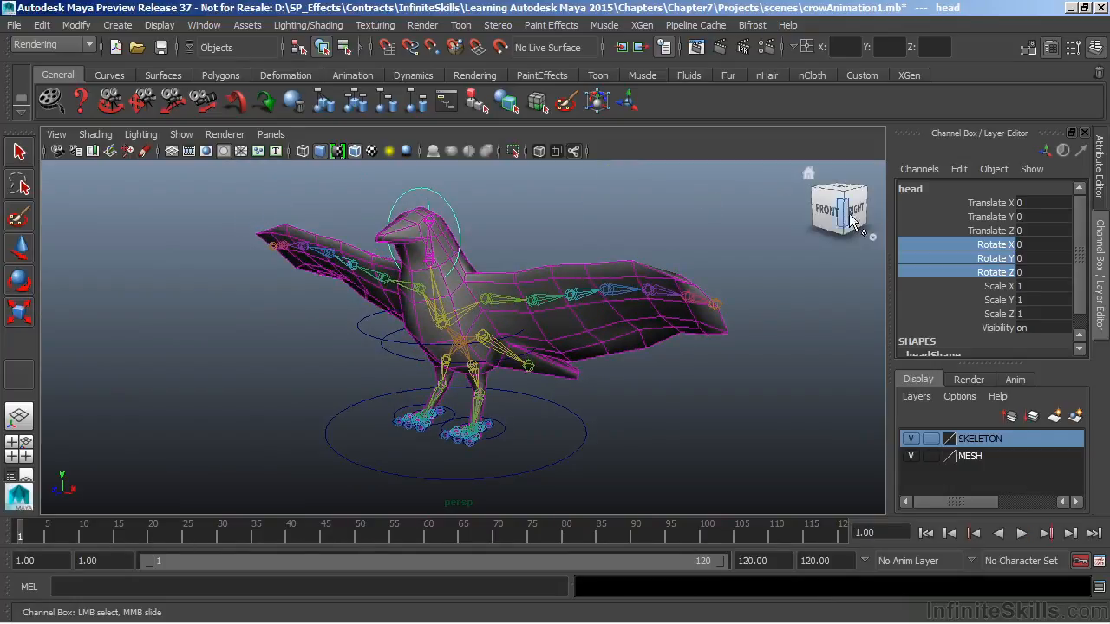
right_click(997, 258)
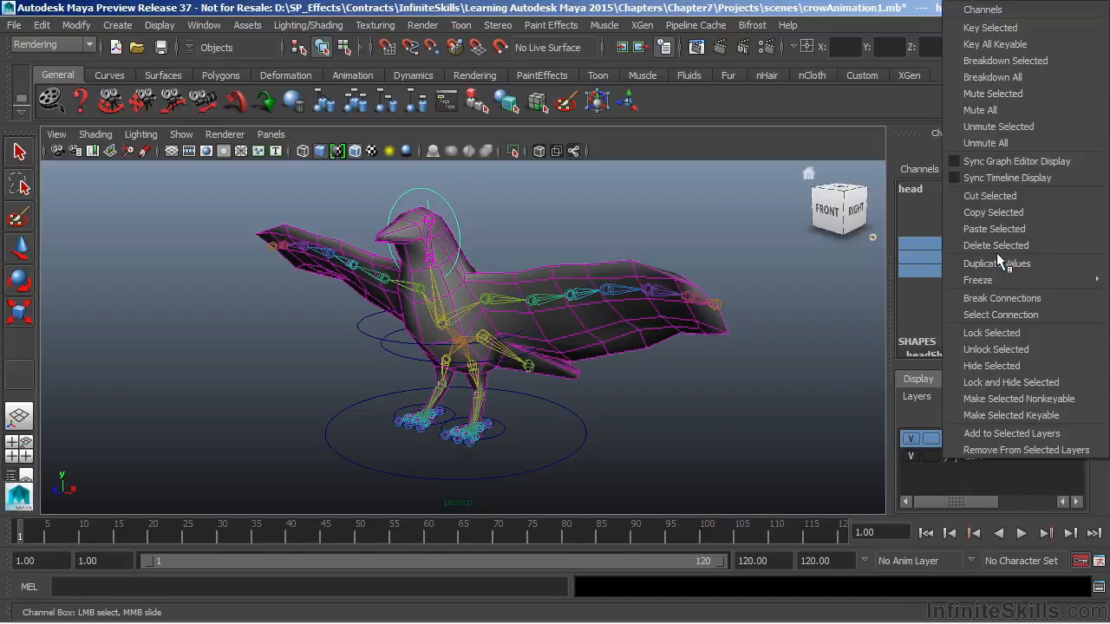
left_click(993, 26)
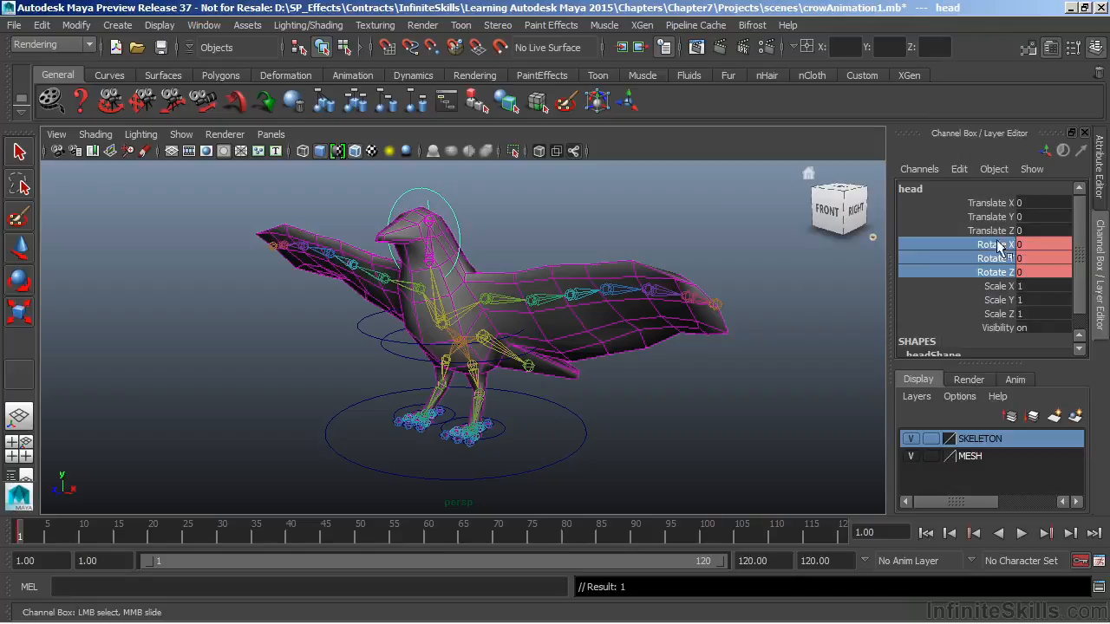
left_click_drag(981, 203, 988, 234)
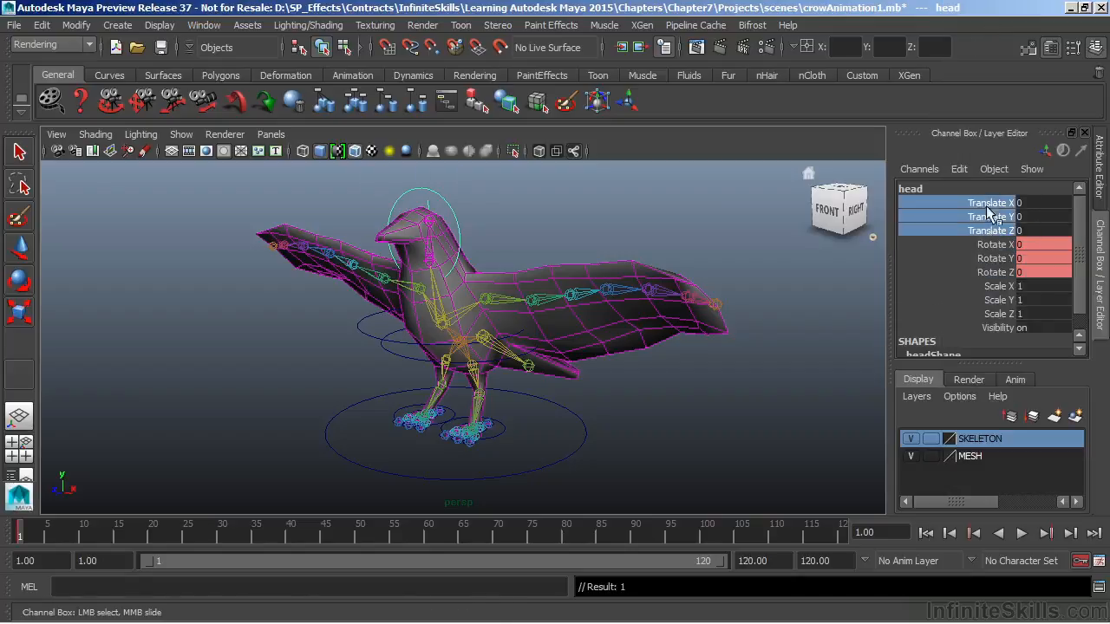
right_click(993, 217)
left_click(993, 26)
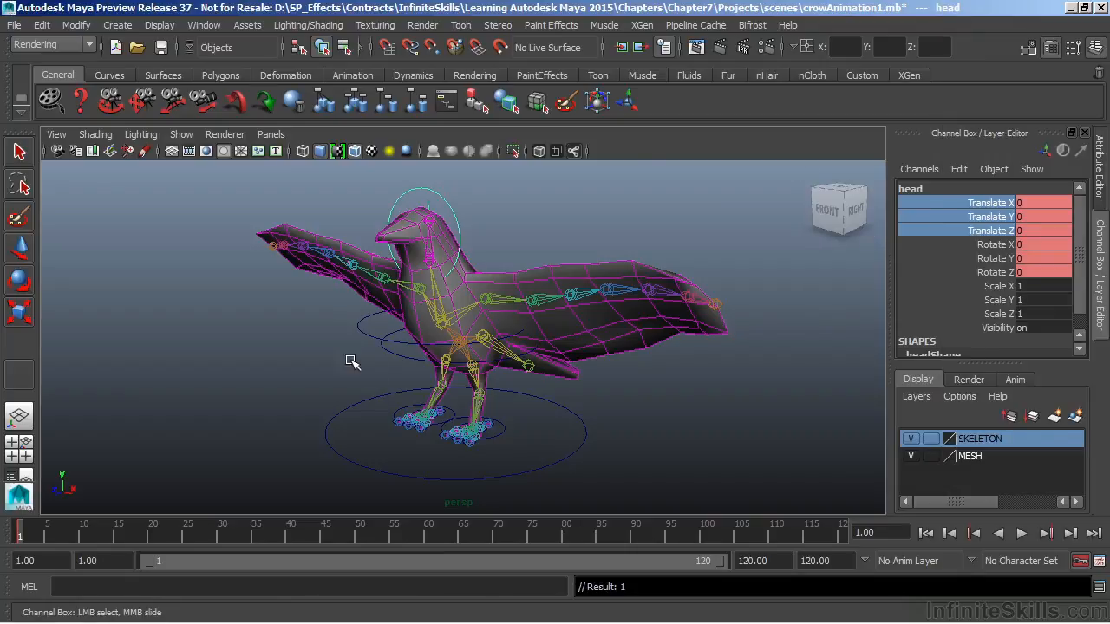
Step: At frame 30, lower the head control to Translate Y -0.848 and Z 0.148, and tilt it to Rotate X 33.912
left_click_drag(147, 537, 220, 539)
key("w")
key("ctrl+a")
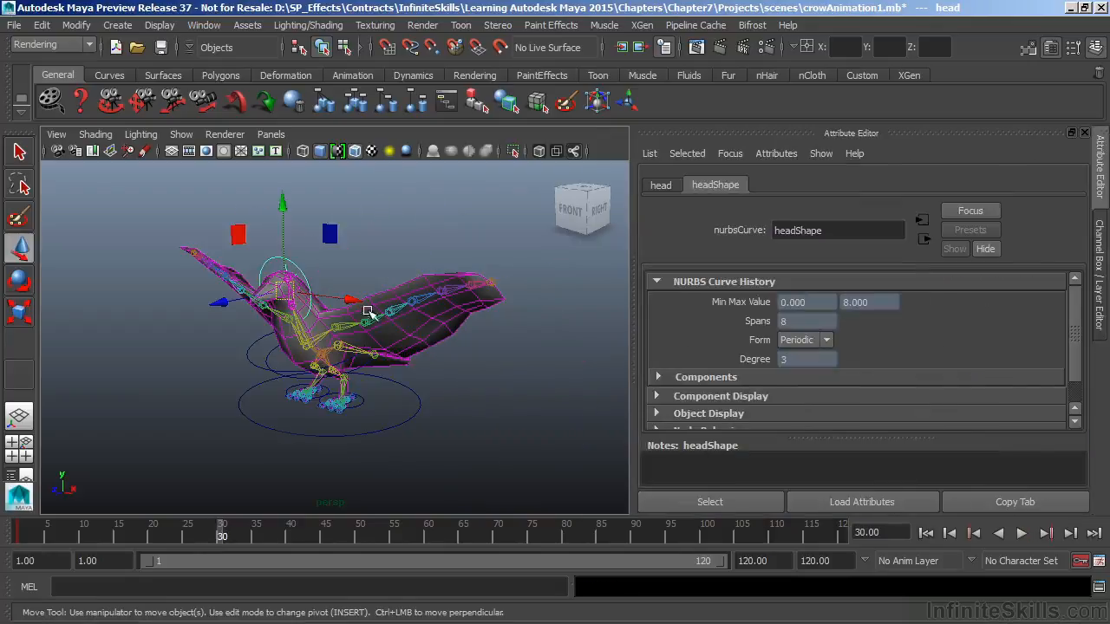
left_click(1101, 249)
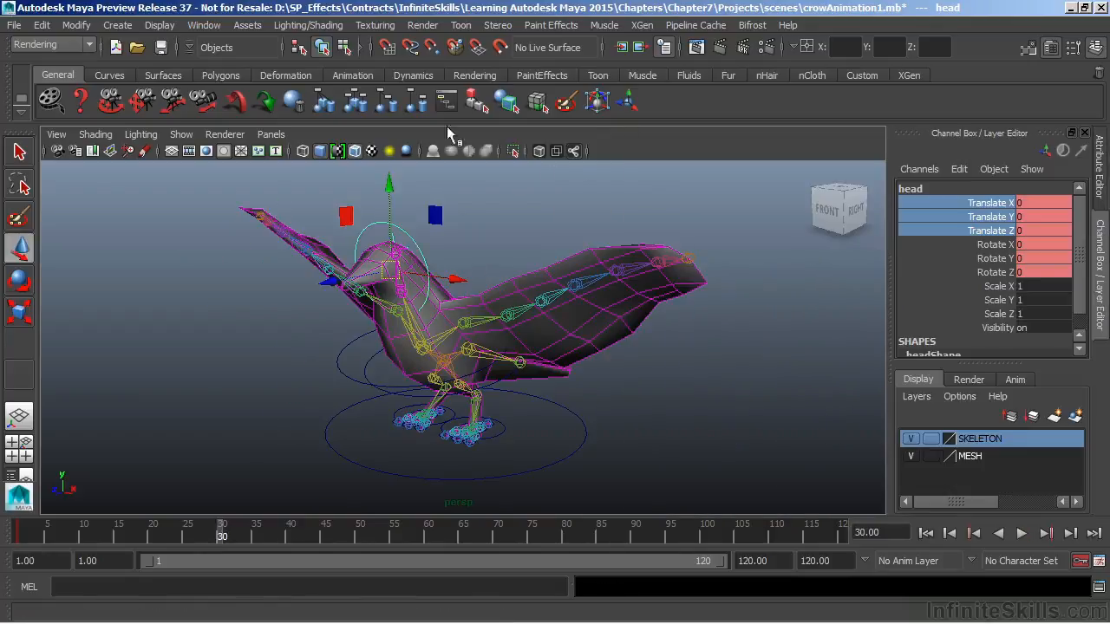
left_click_drag(390, 185, 363, 200)
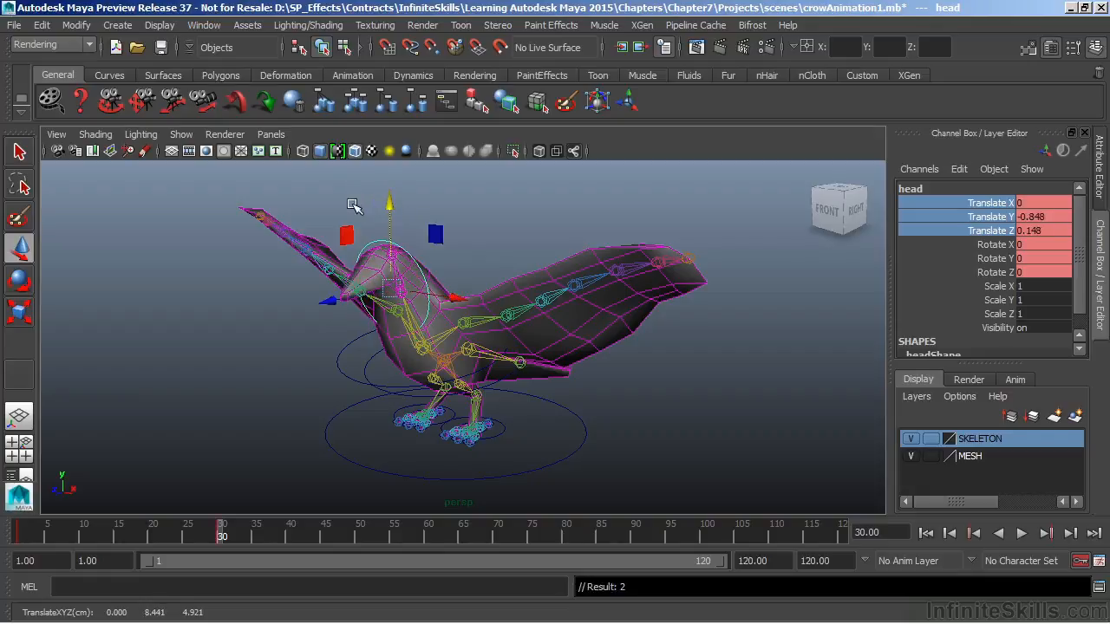
key("e")
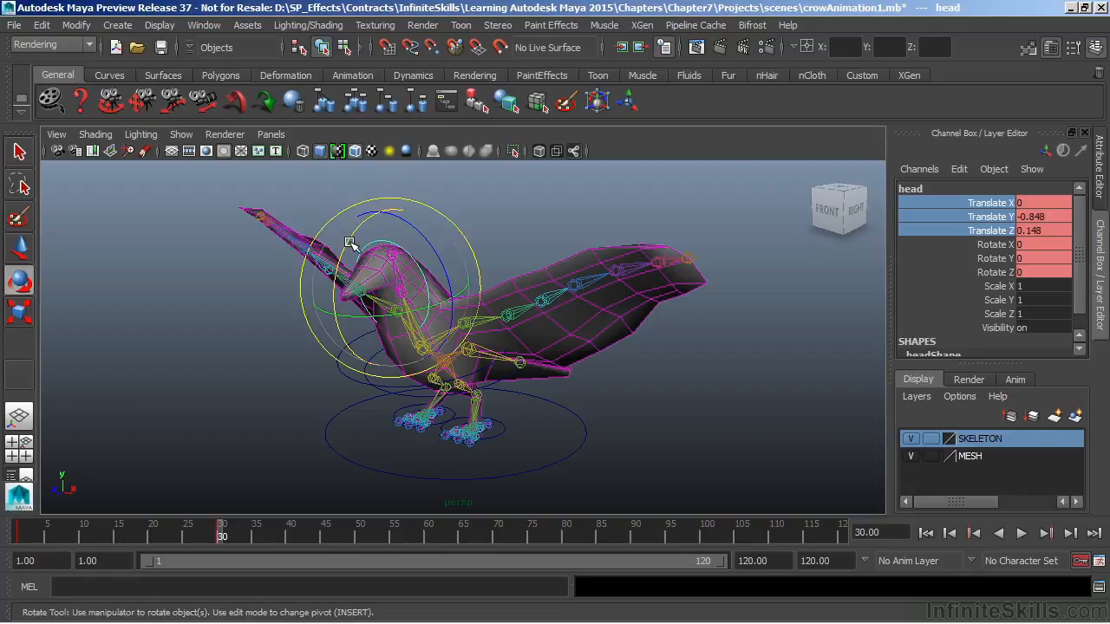
left_click_drag(349, 243, 339, 296)
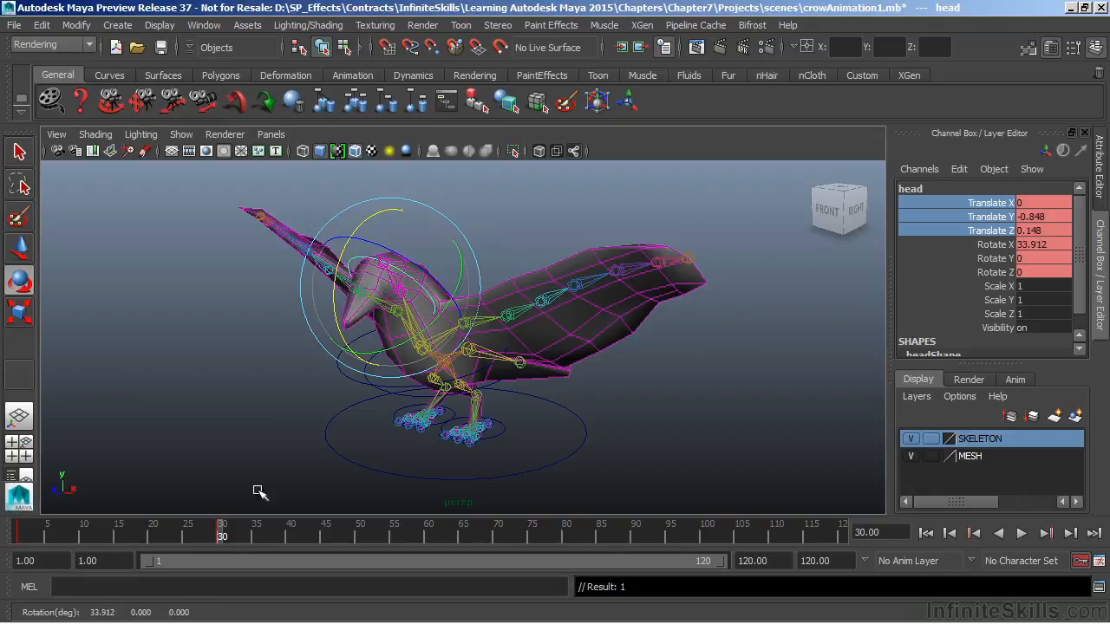
Step: At frame 60, pose the head control at Rotate X -6.165, Translate Y -0.083 and Z -0.173, key it, and play the animation
left_click_drag(292, 530, 428, 532)
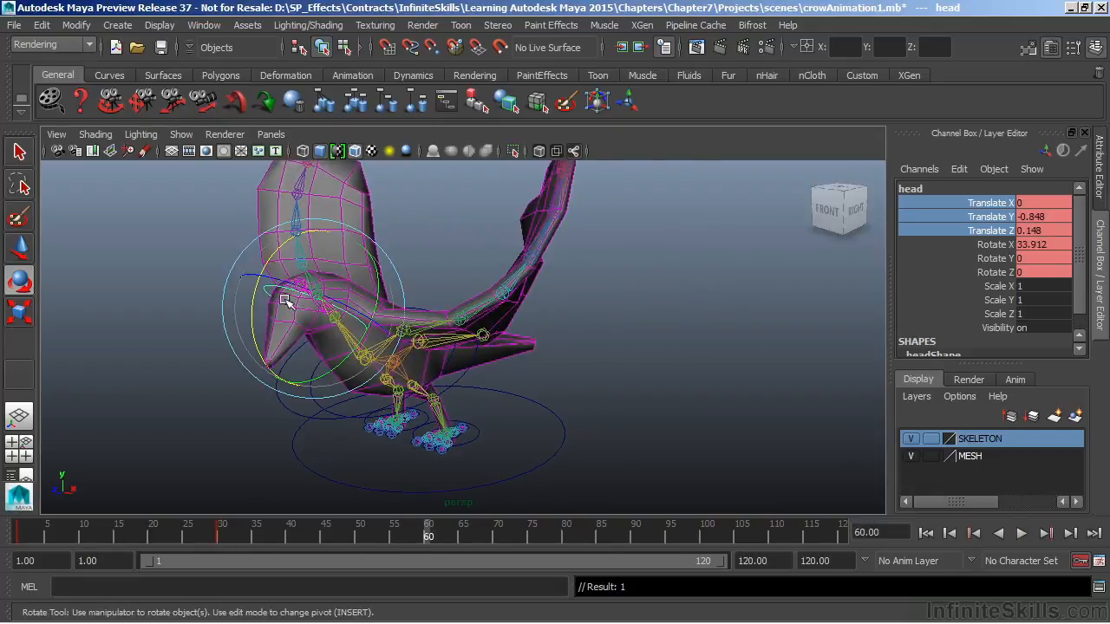
left_click_drag(243, 241, 256, 269)
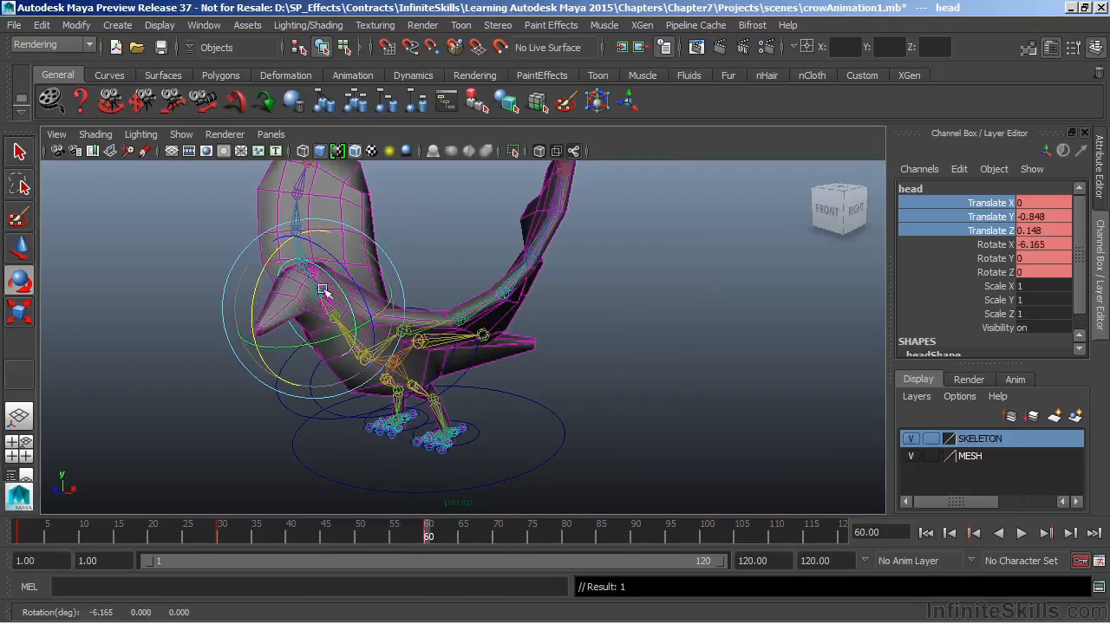
key("w")
left_click_drag(308, 232, 276, 215)
key("s")
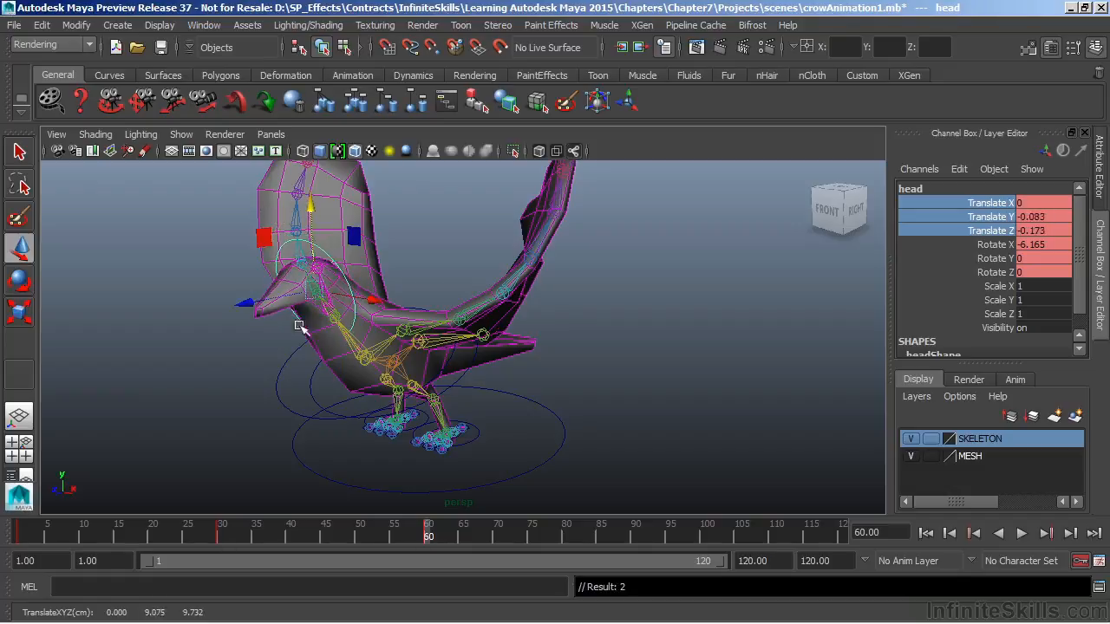
key("alt+v")
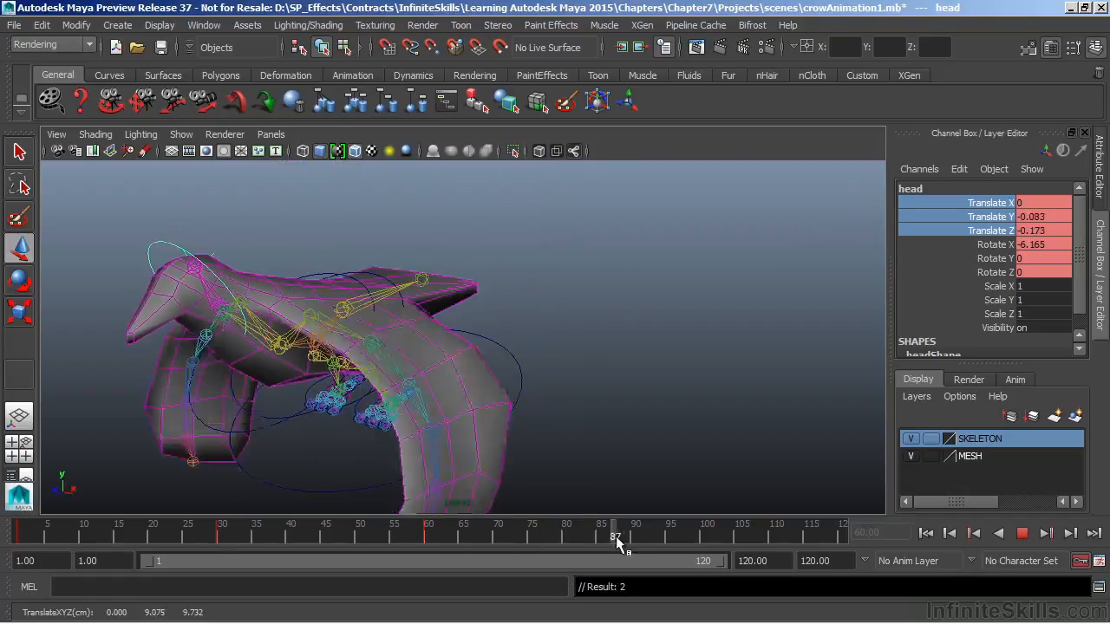
Step: At frame 90, move the head control to Translate Y -0.515 and Z -0.427, tilt the beak upward, and key the pose
left_click(633, 536)
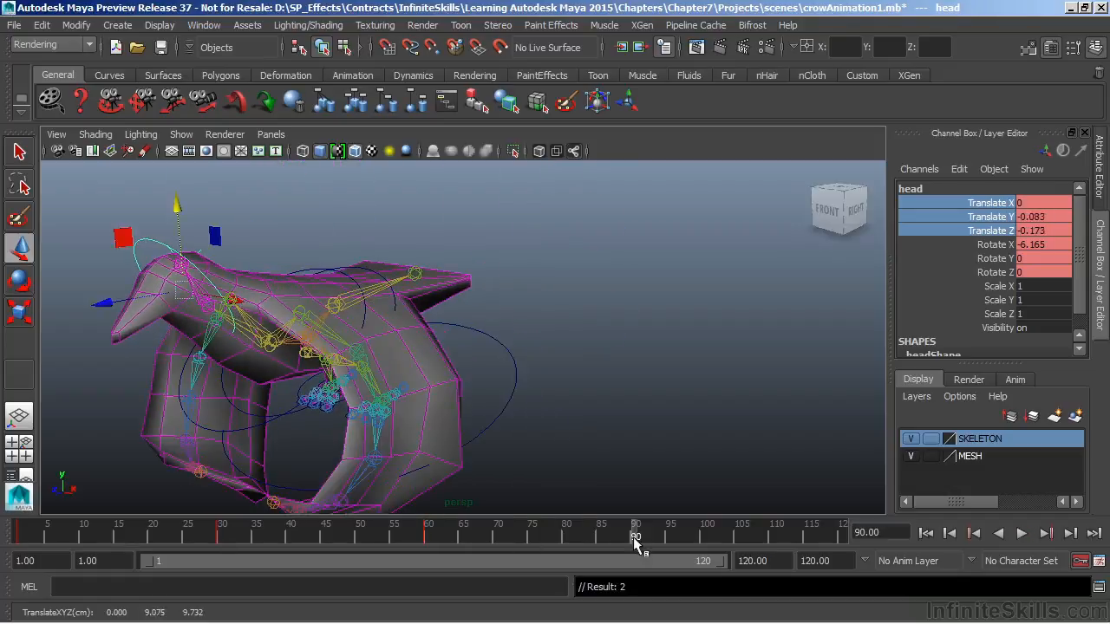
left_click_drag(176, 206, 177, 211)
key("s")
left_click_drag(111, 313, 121, 311)
key("s")
key("e")
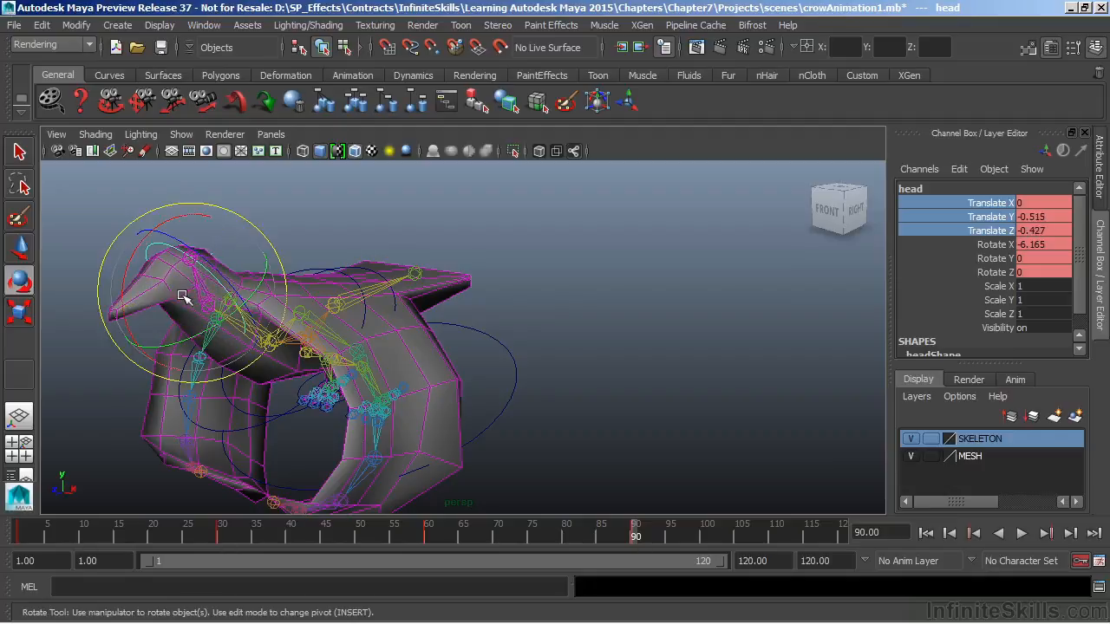
left_click_drag(114, 269, 144, 217)
key("s")
Step: At frame 1, key the Translate and Rotate channels of both l_LegHandle and r_LegHandle together
mouse_move(245, 531)
left_mouse_down()
mouse_move(697, 539)
mouse_move(317, 538)
mouse_move(656, 539)
mouse_move(479, 535)
mouse_move(656, 542)
mouse_move(392, 562)
mouse_move(434, 537)
mouse_move(618, 549)
mouse_move(504, 564)
mouse_move(9, 559)
left_mouse_up()
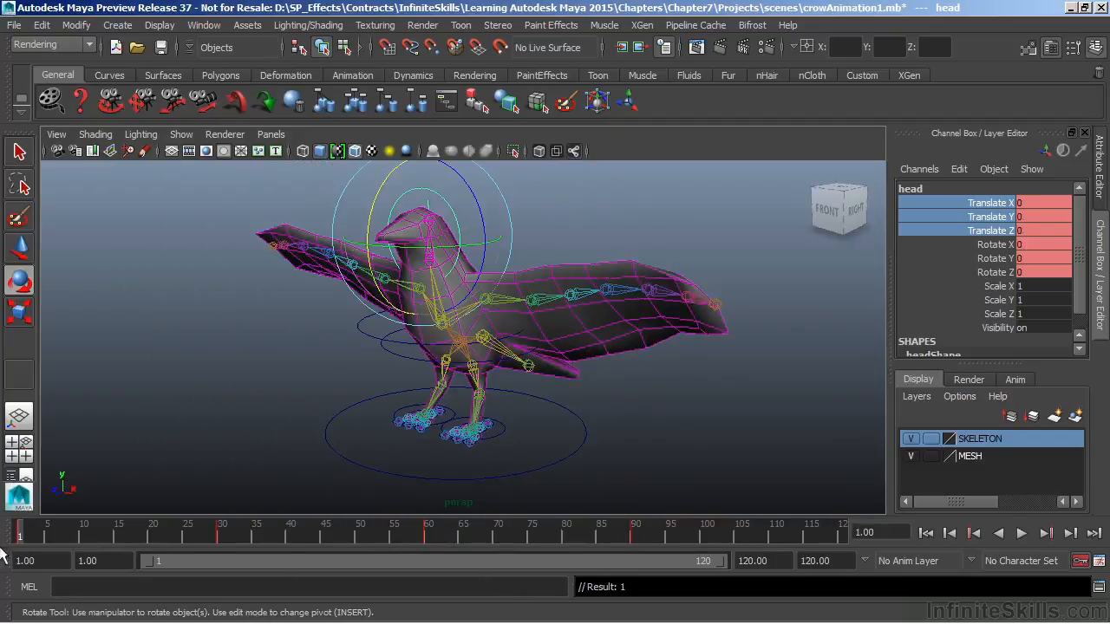
left_click(475, 431)
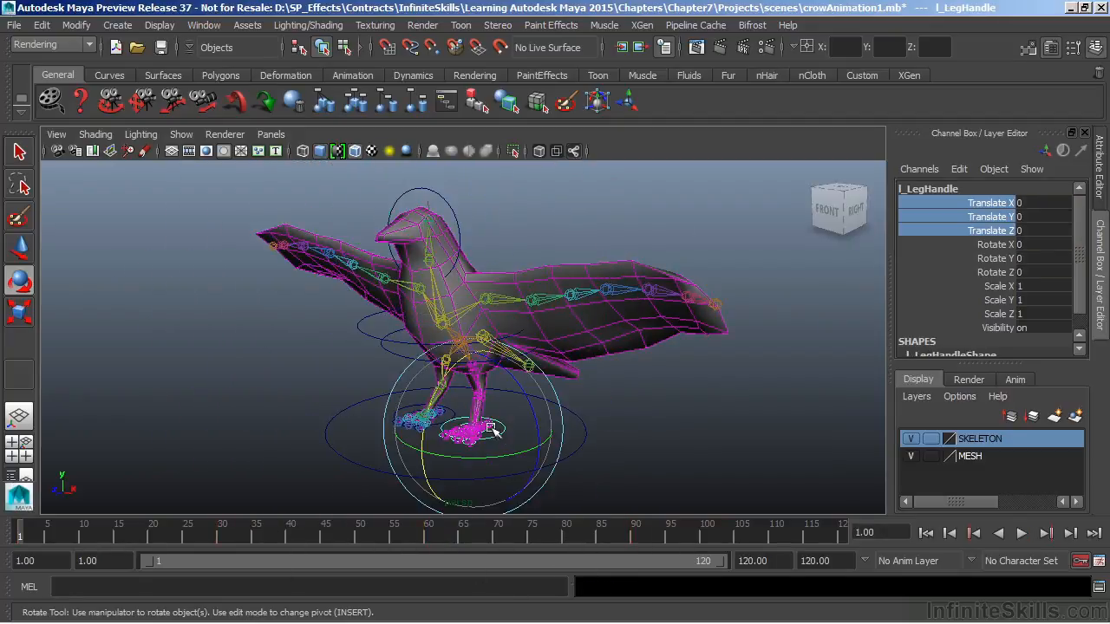
key("q")
left_click(448, 414, "shift")
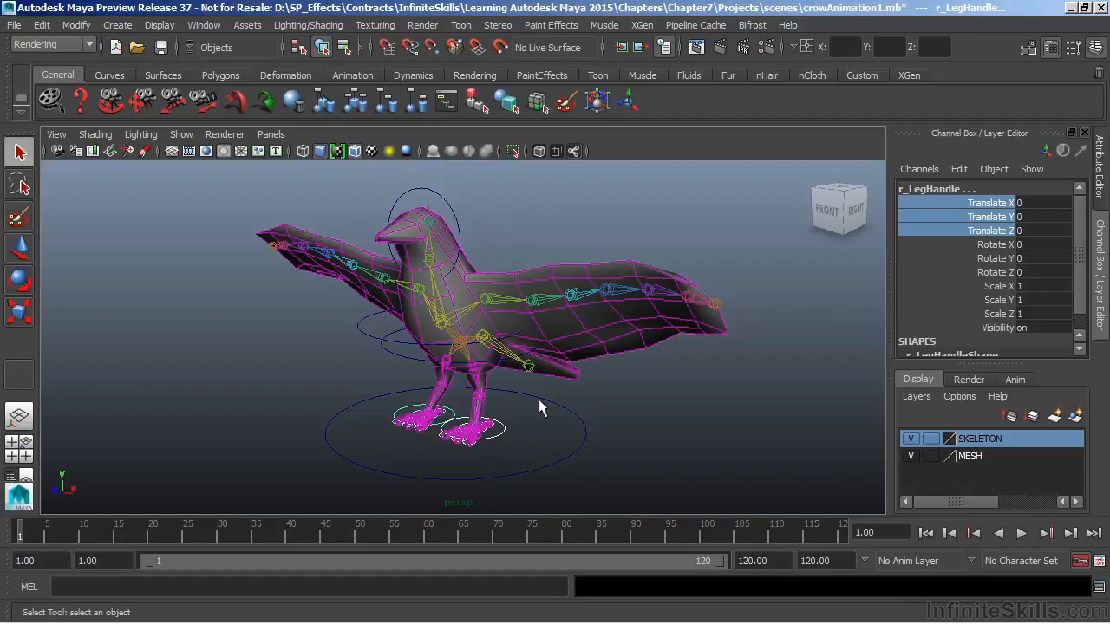
left_click_drag(1001, 203, 1004, 273)
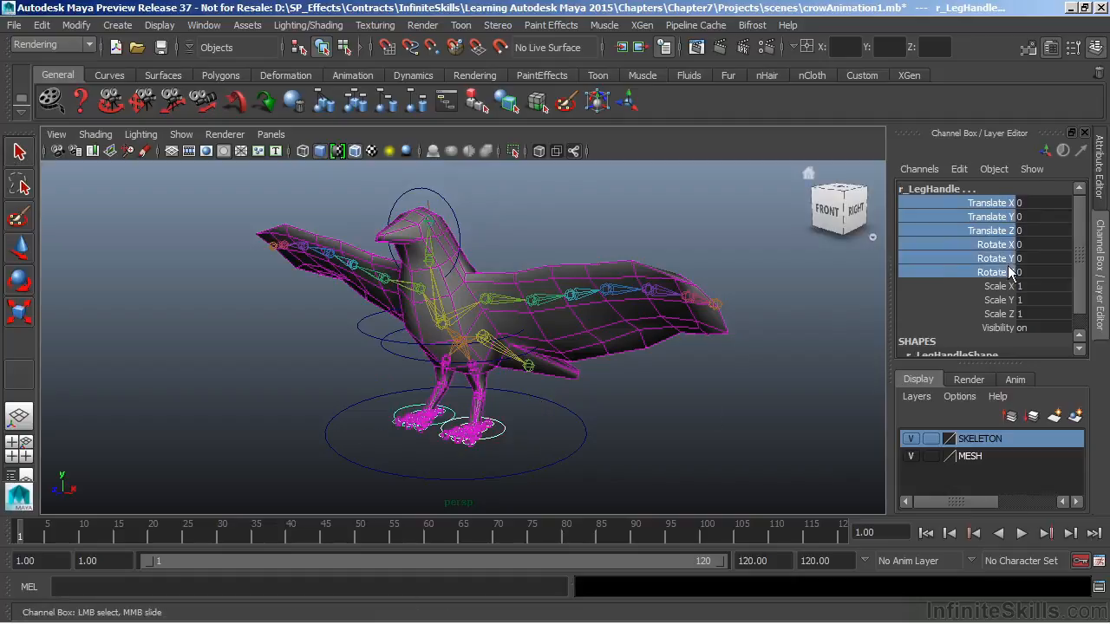
right_click(999, 243)
left_click(998, 25)
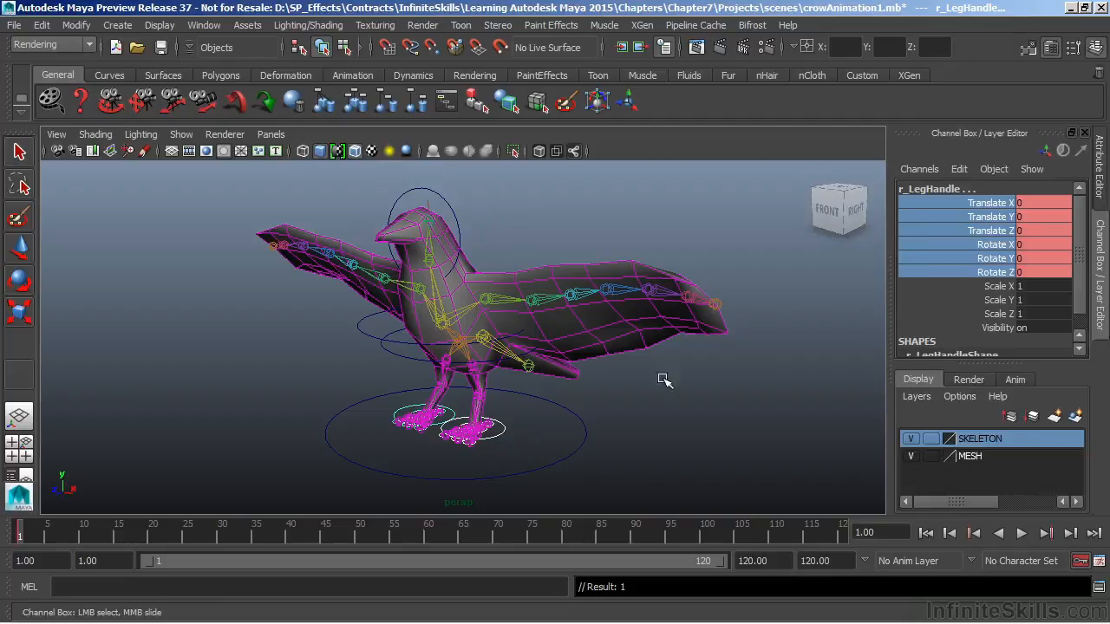
Step: Key the same Translate and Rotate channels of both leg handles at frame 30 to hold the feet in place
left_click_drag(206, 532, 221, 533)
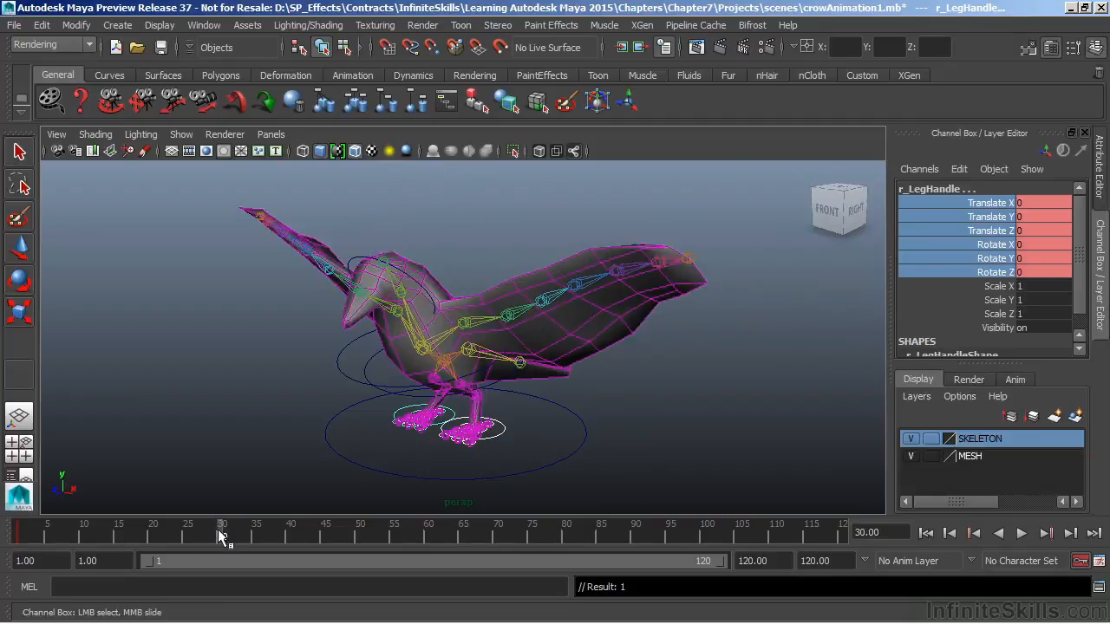
right_click(1001, 231)
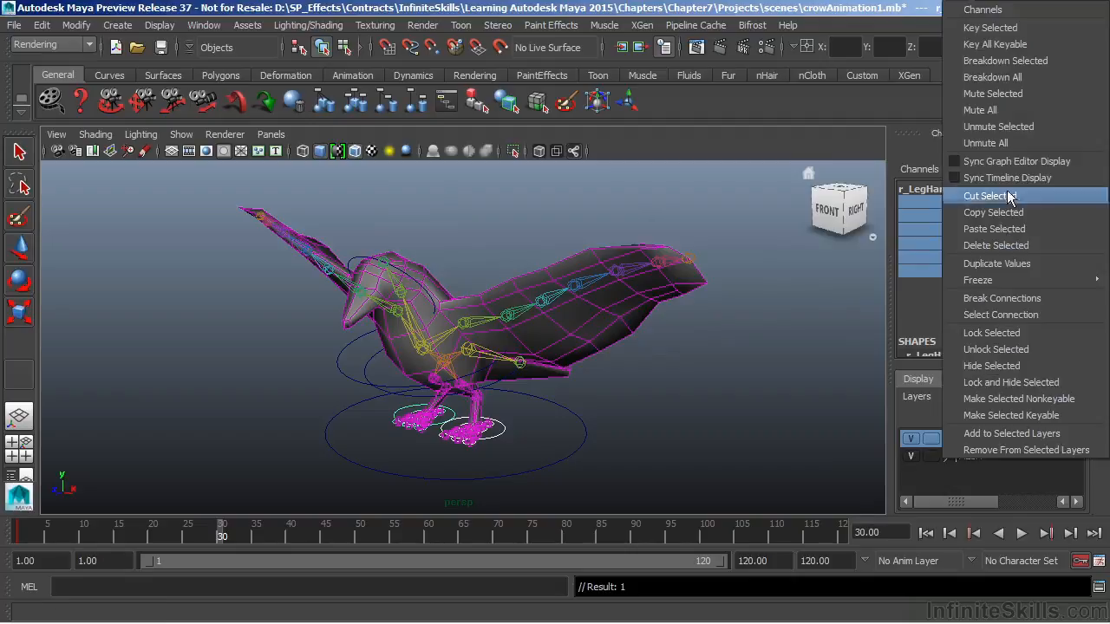
left_click(993, 44)
Step: At frame 60, move both leg handles to Translate Y -0.02 and Translate Z -0.471
left_click_drag(286, 532, 428, 534)
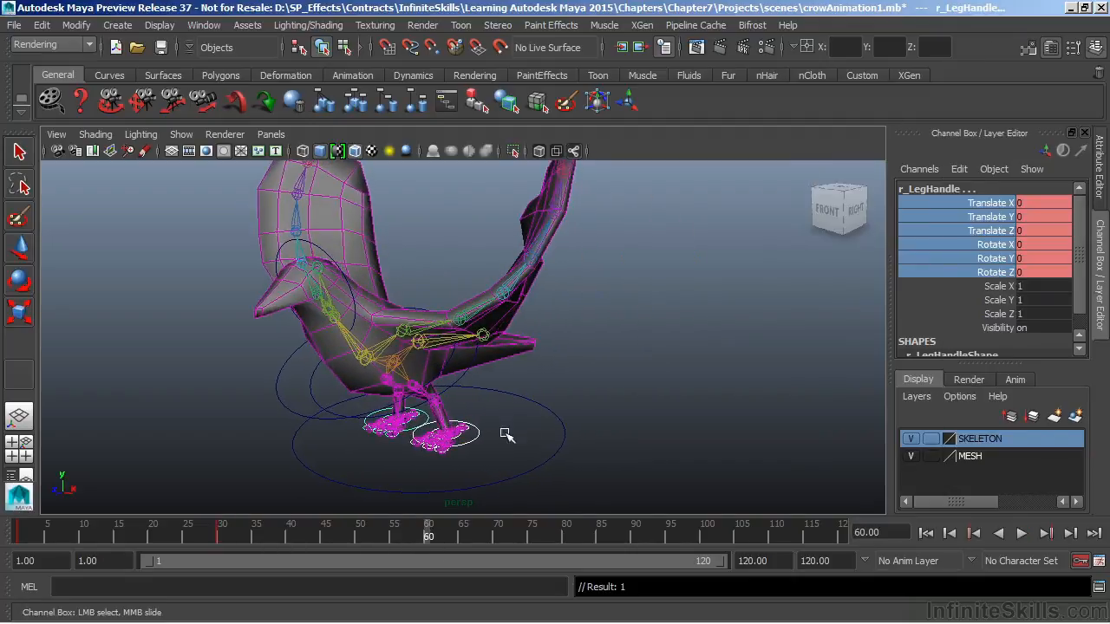
key("w")
left_click_drag(485, 423, 342, 444)
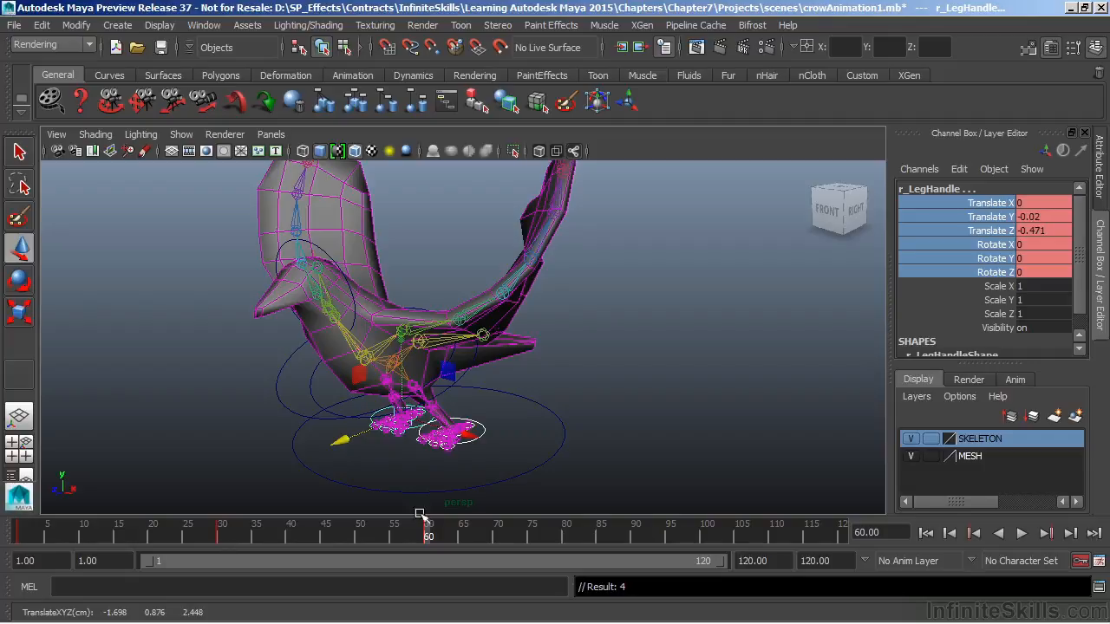
Step: At frame 90, rotate both leg handles to Rotate X 128.999 so the feet trail backward, and play the animation
left_click_drag(429, 536, 633, 550)
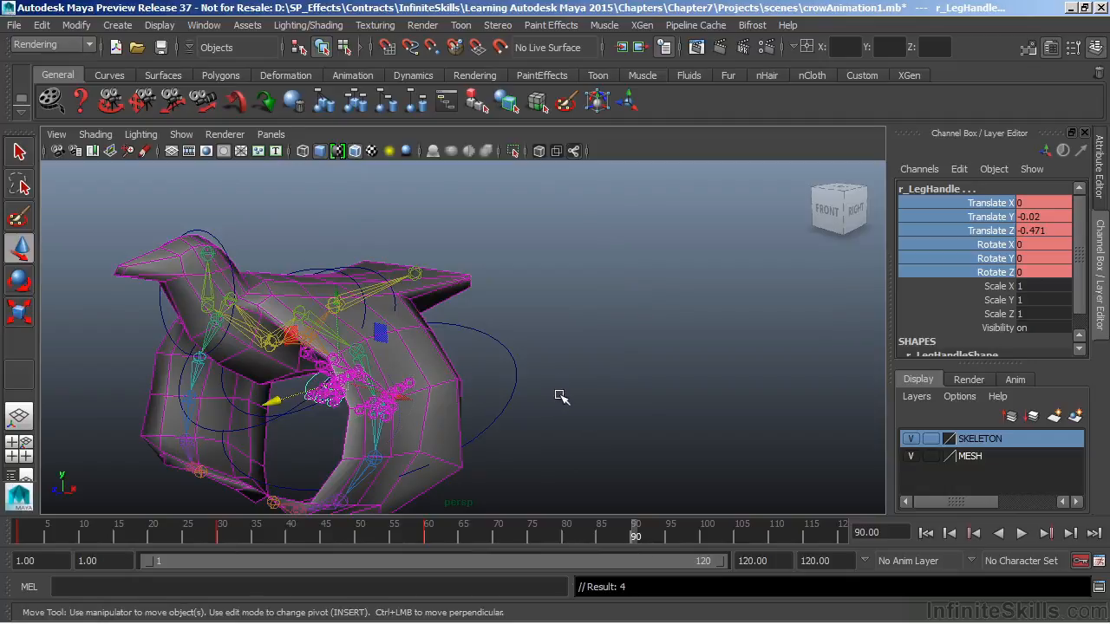
key("e")
left_click_drag(617, 410, 470, 414, "alt")
left_click_drag(418, 323, 401, 286)
left_click_drag(335, 269, 175, 325)
left_click_drag(460, 404, 592, 394, "alt")
left_click(1023, 534)
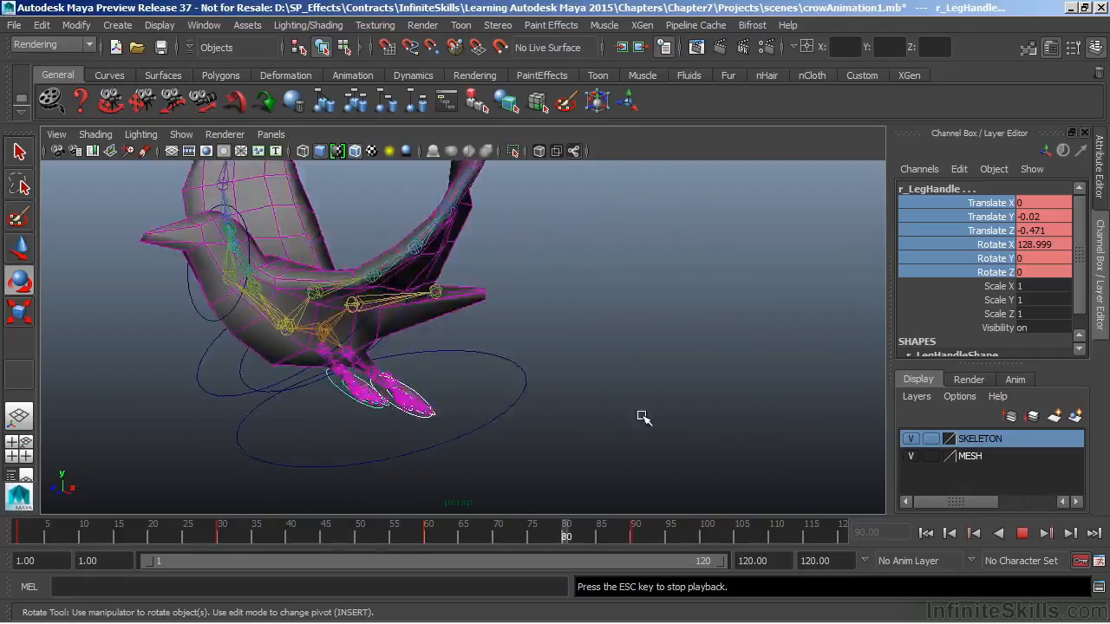
right_click_drag(671, 364, 596, 362, "alt")
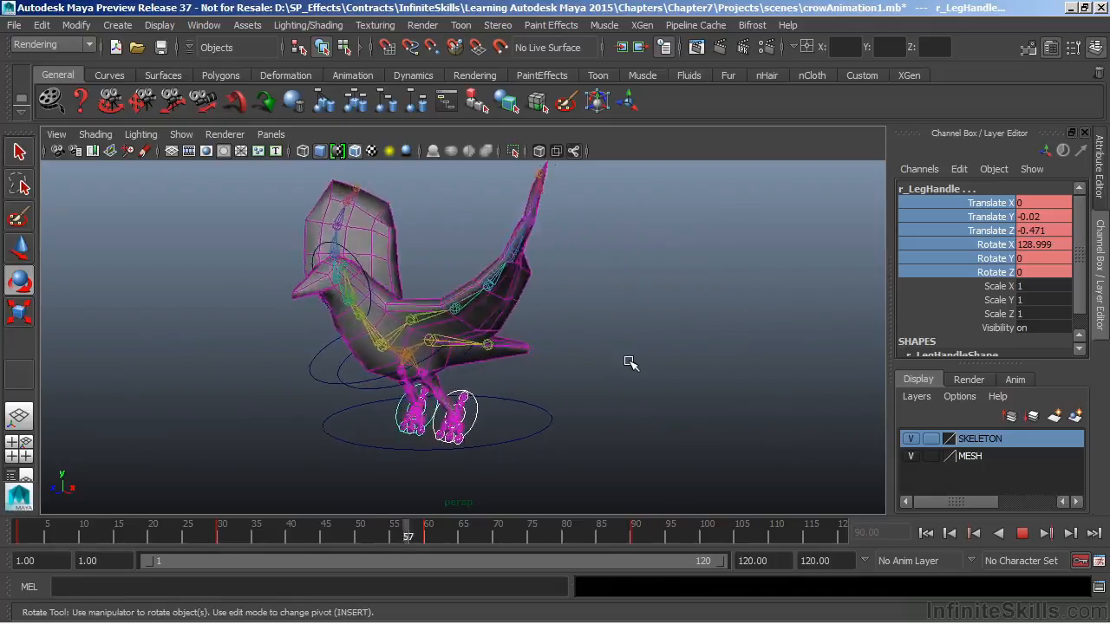